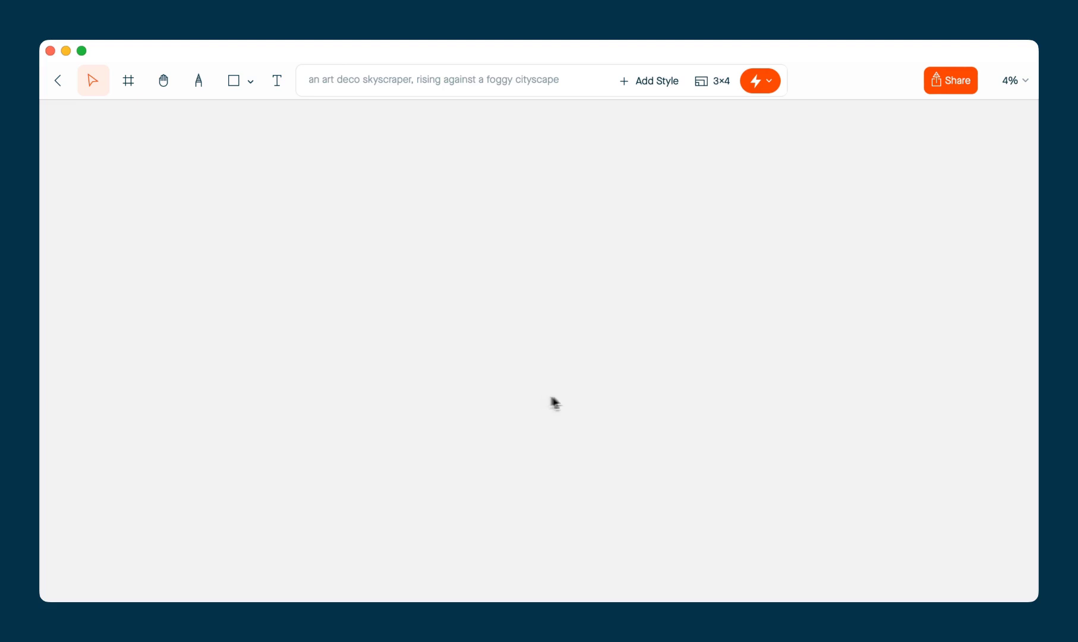
Place the home-office photo on the canvas and generate its 4×3 'A modern home office setup…' prompt
left_click_drag(1010, 301, 586, 351)
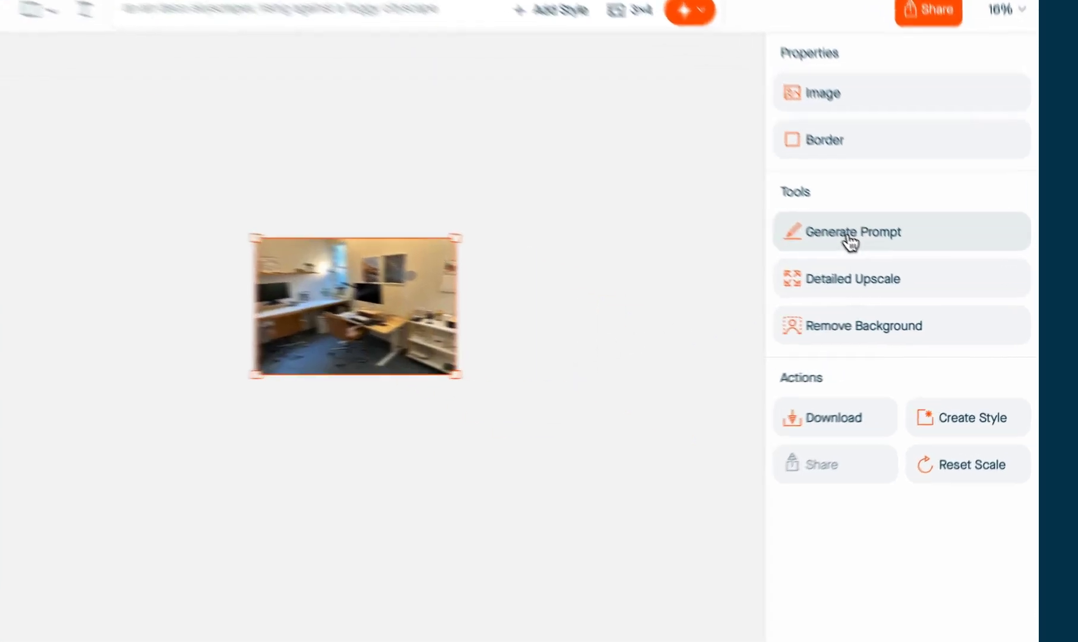
left_click(848, 236)
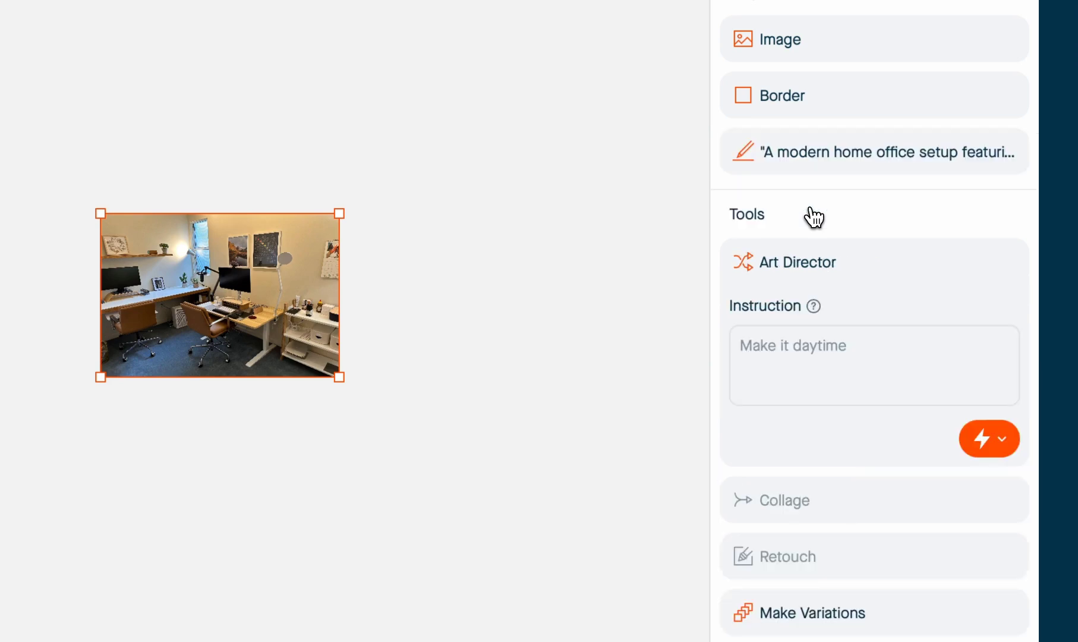
scroll(814, 218, "down", 5)
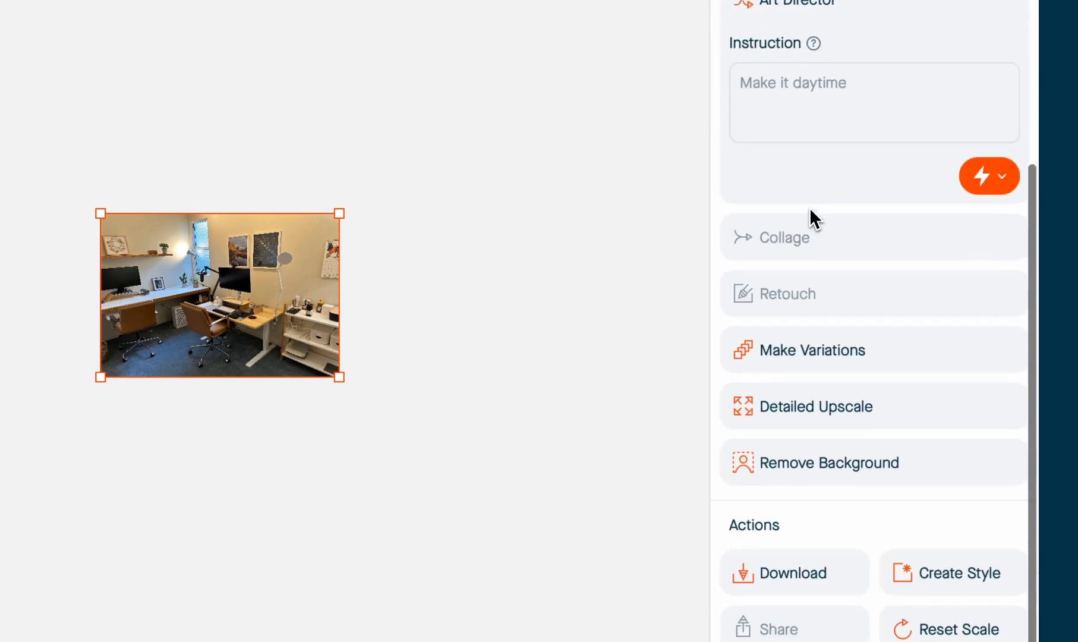
scroll(809, 207, "up", 5)
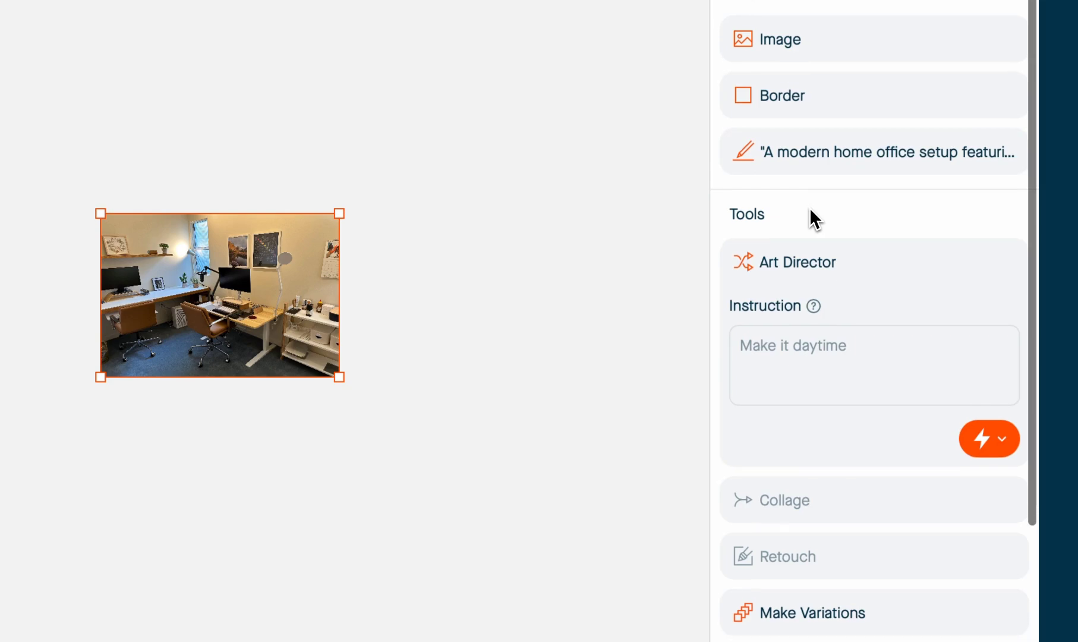
left_click(828, 169)
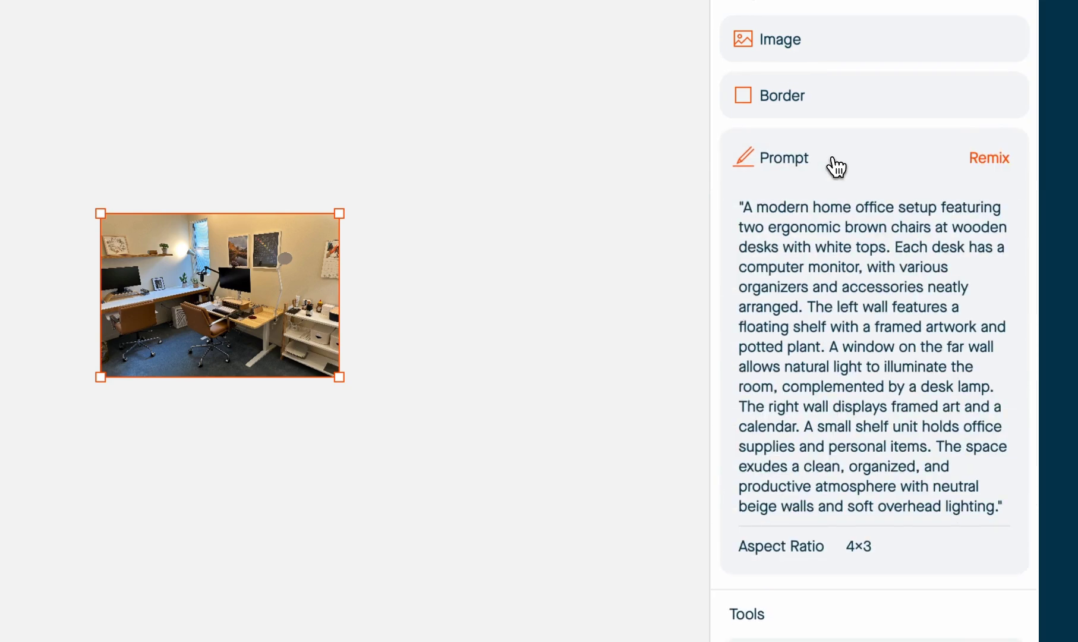
Remix the prompt to 'two wooden desks in an L-shape, with a gap between them', deleting 'with white tops'
left_click(979, 173)
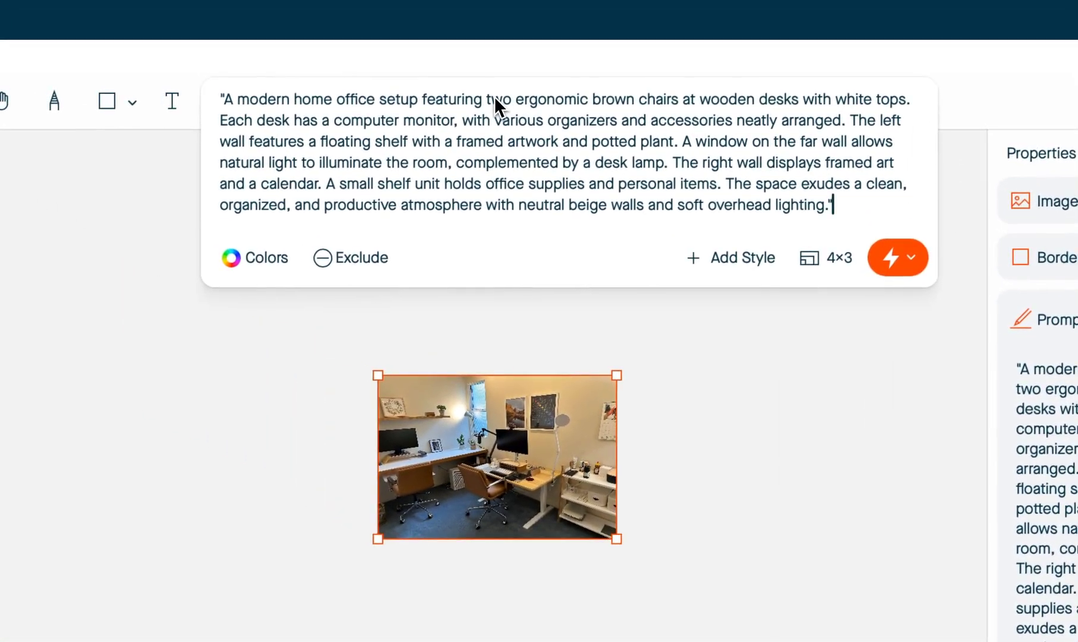
scroll(511, 347, "up", 5)
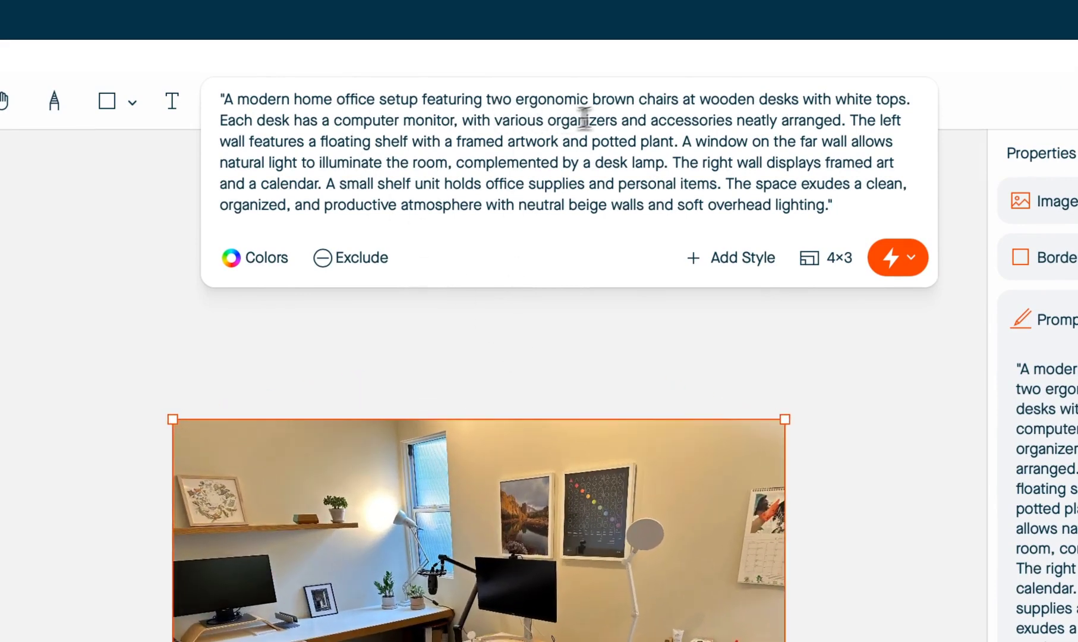
left_click(696, 101)
type("two")
left_click(834, 101)
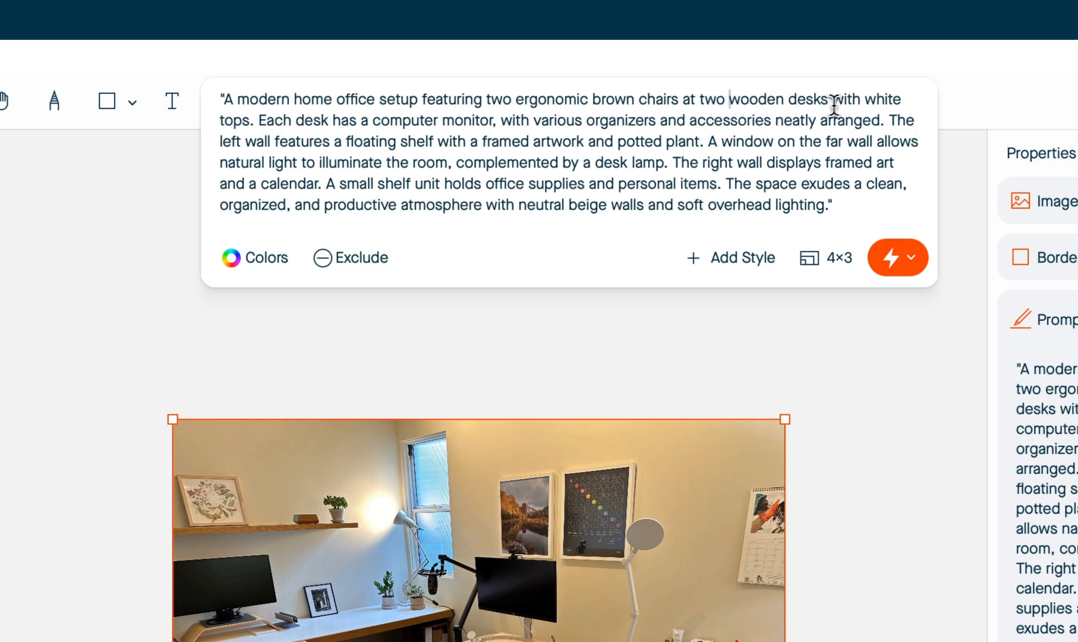
type("in an l-shape, with a g")
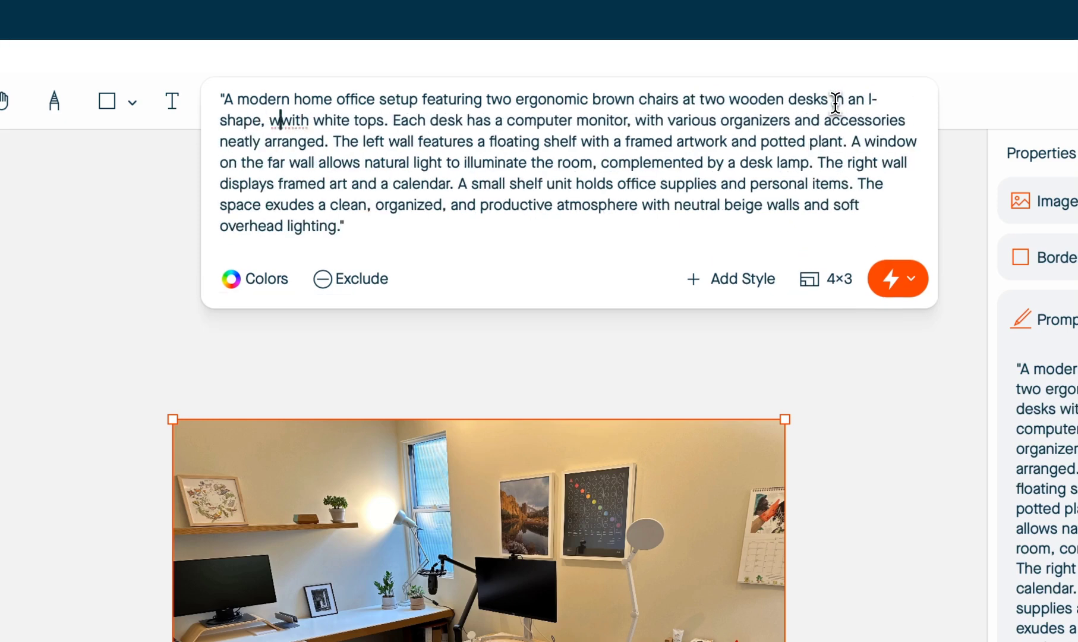
type("ap between them")
key("ctrl+shift+Right")
key("ctrl+shift+Right")
key("ctrl+shift+Right")
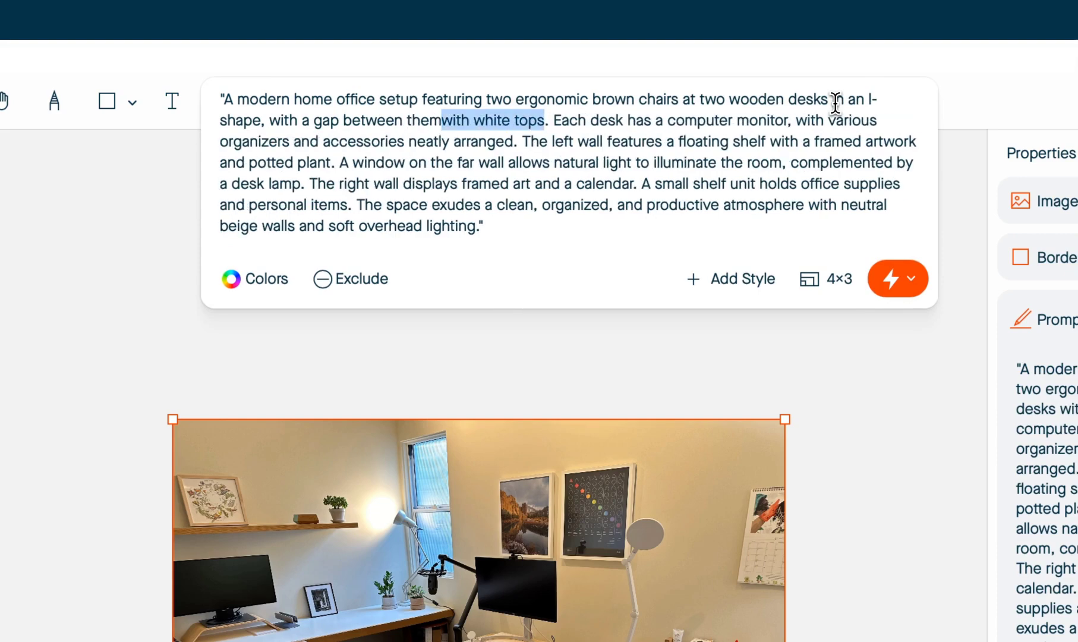
key("BackSpace")
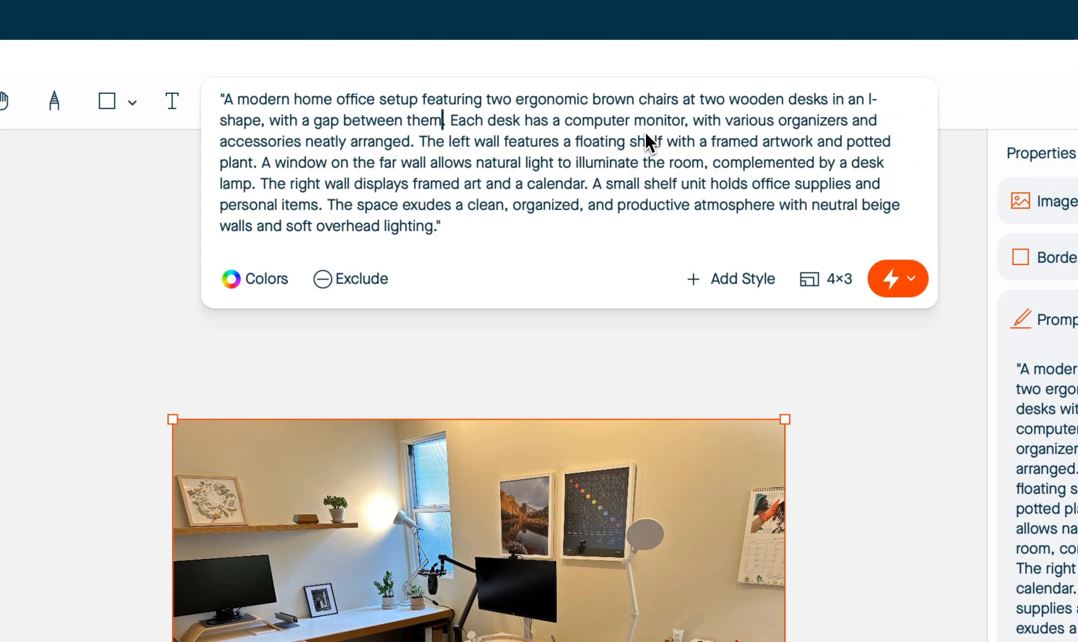
Apply the Isometric style and Portrait 3×4 aspect ratio, then generate four renders
left_click(732, 284)
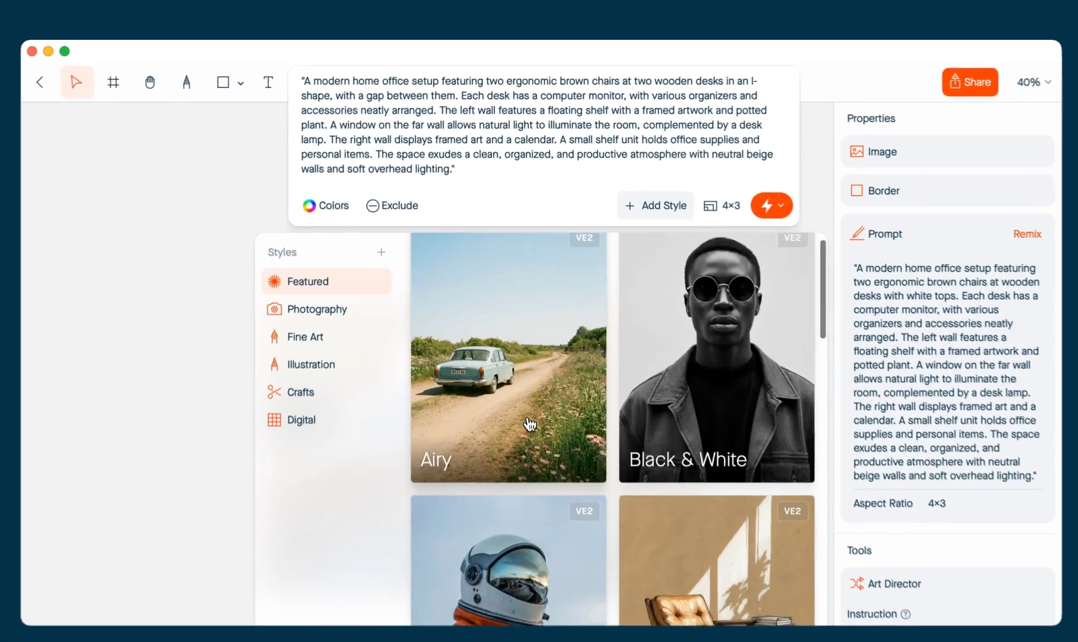
scroll(530, 423, "down", 15)
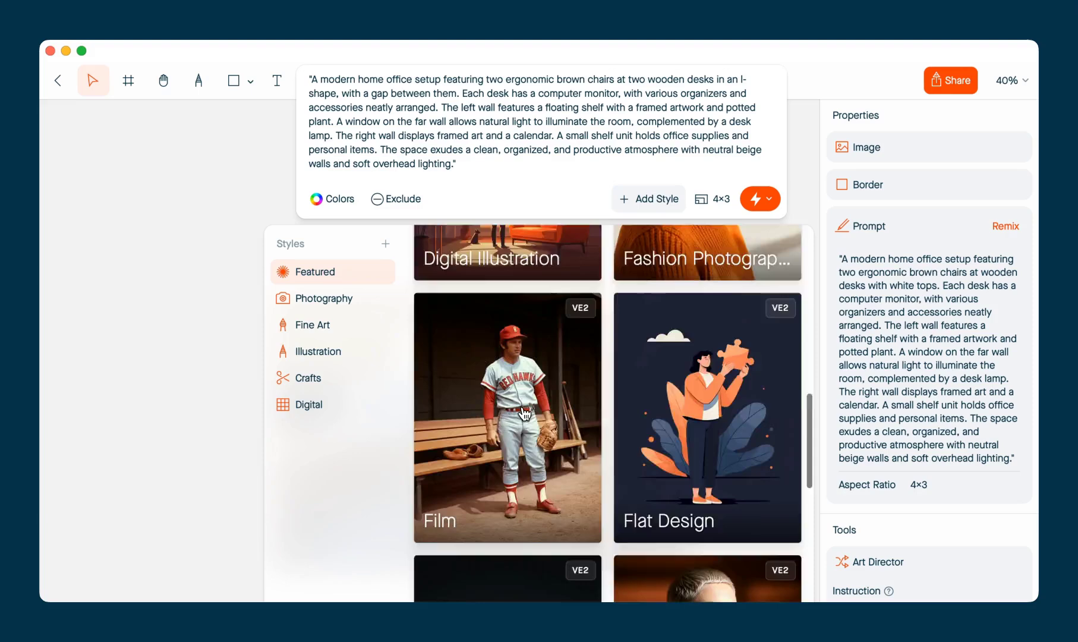
left_click(524, 414)
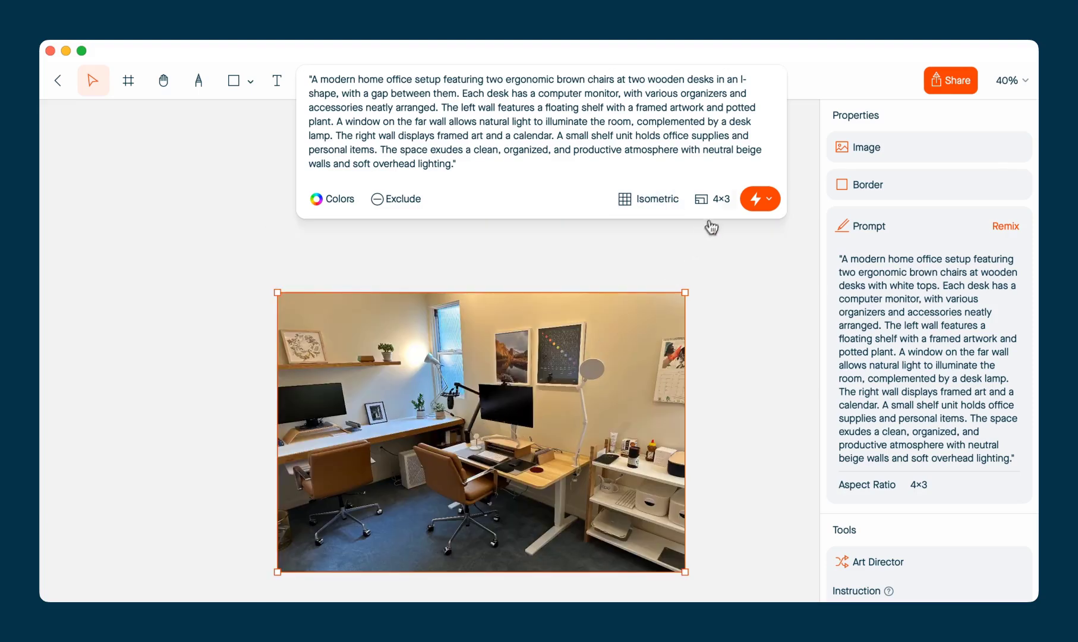
left_click(718, 202)
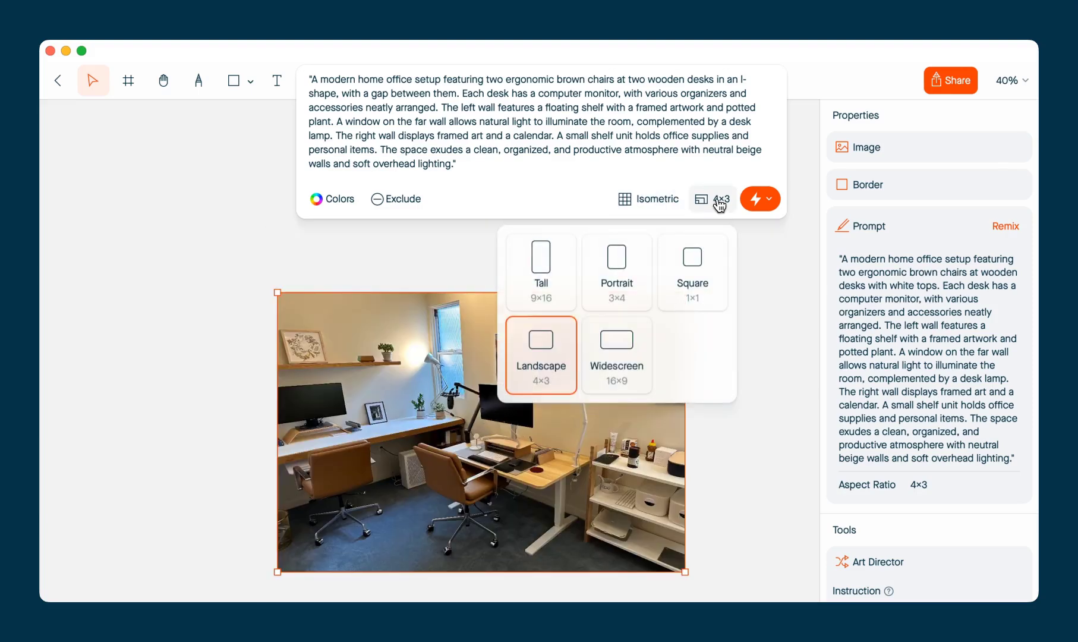
left_click(626, 280)
left_click(754, 200)
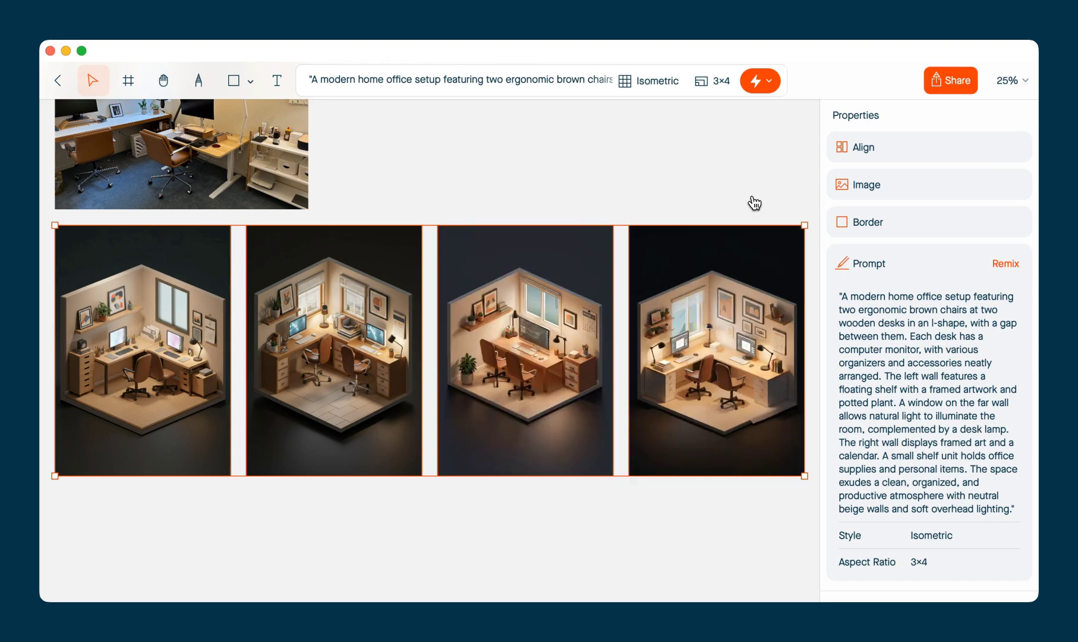
scroll(348, 349, "up", 5)
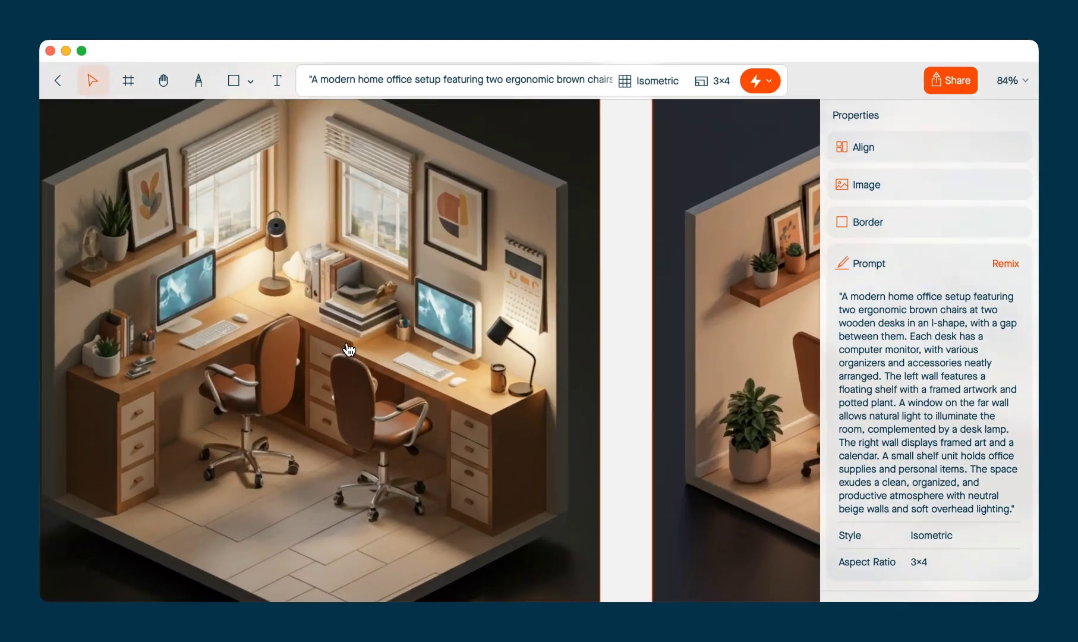
scroll(349, 349, "right", 10)
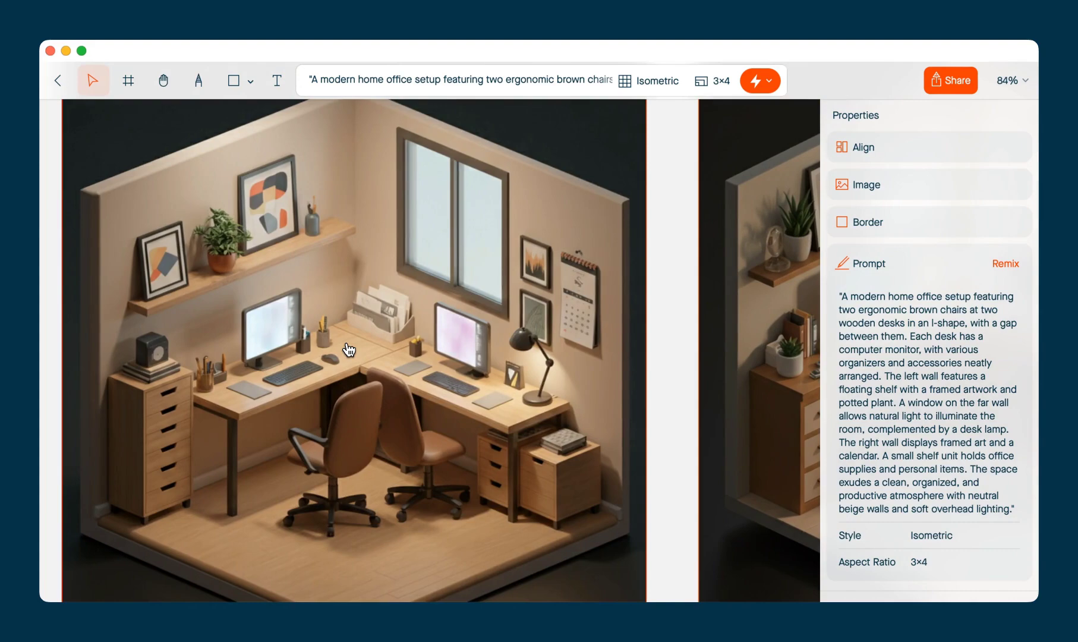
scroll(349, 349, "right", 10)
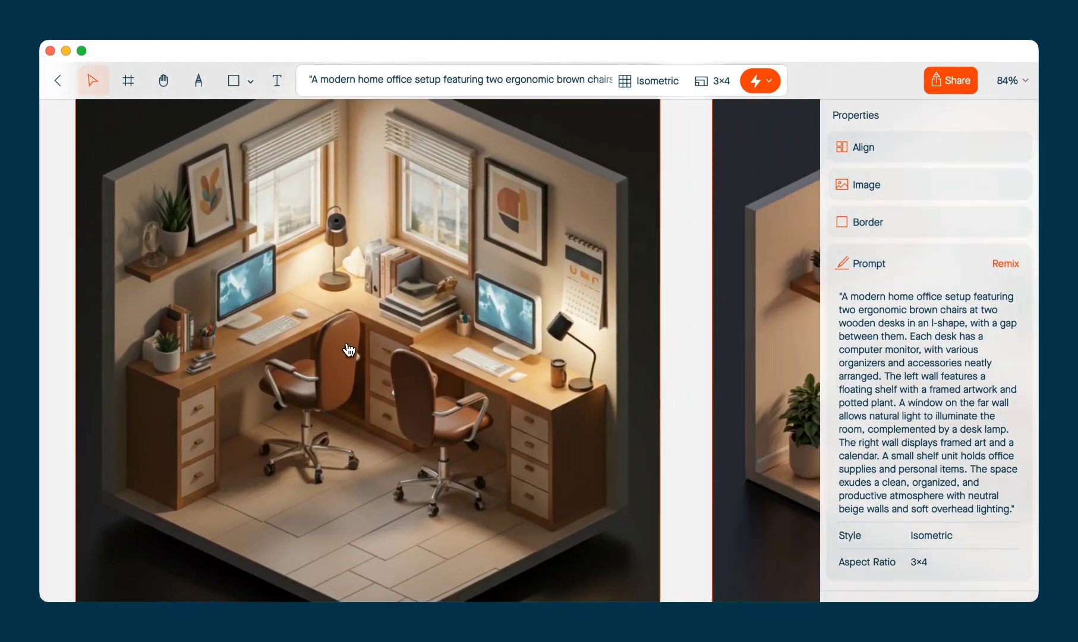
scroll(349, 349, "right", 10)
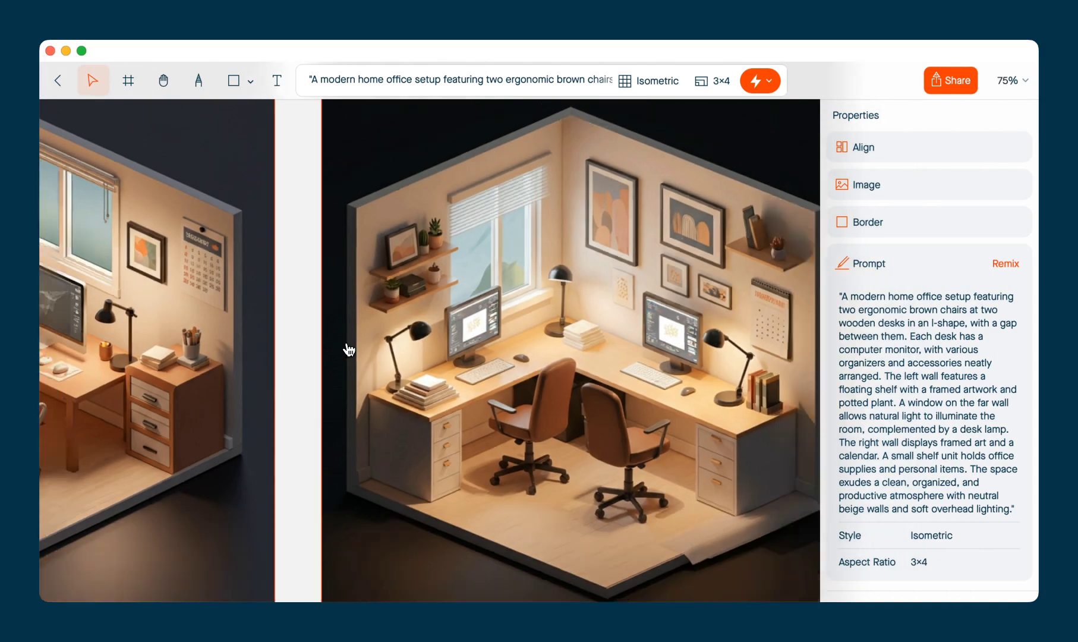
scroll(349, 349, "down", 10)
scroll(349, 349, "left", 5)
scroll(349, 349, "left", 1)
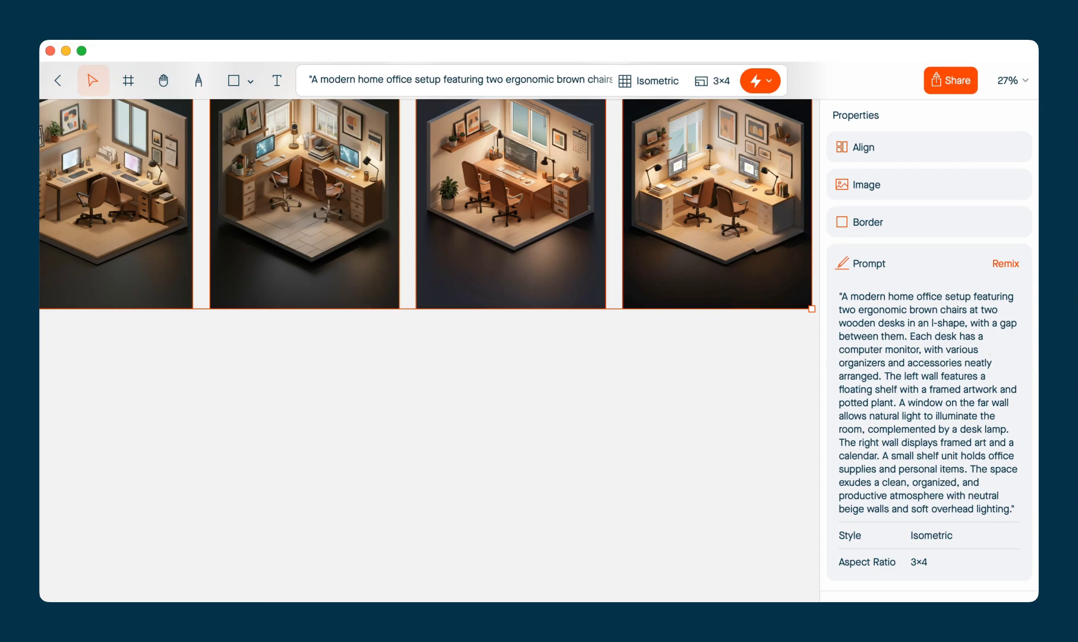
Add the palm-leaf phone mockup image to the canvas and generate a descriptive prompt for it
left_click_drag(992, 300, 351, 441)
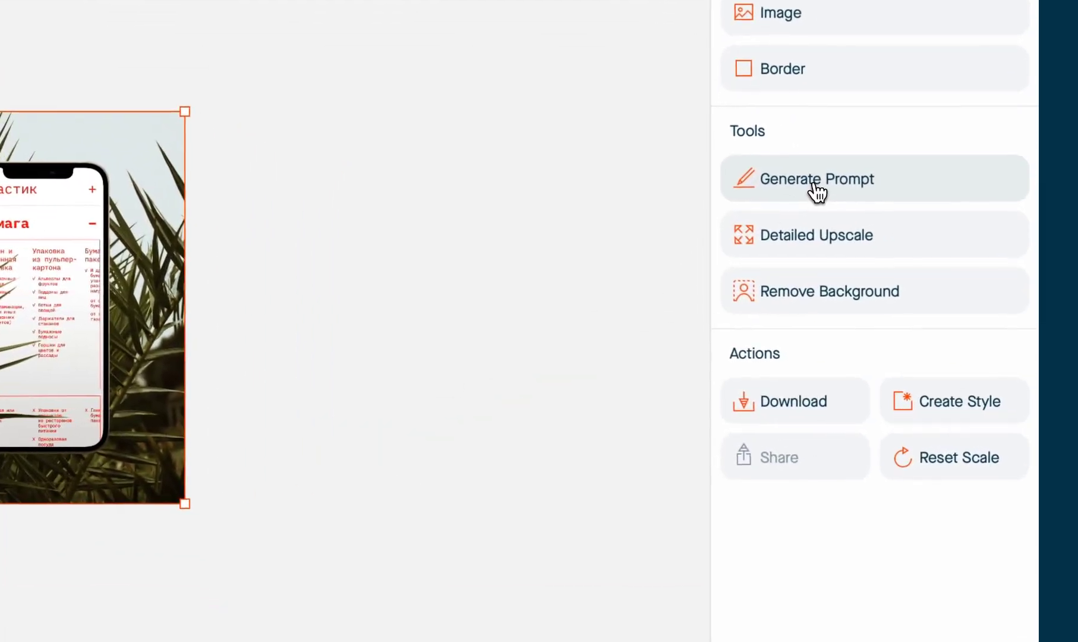
left_click(817, 189)
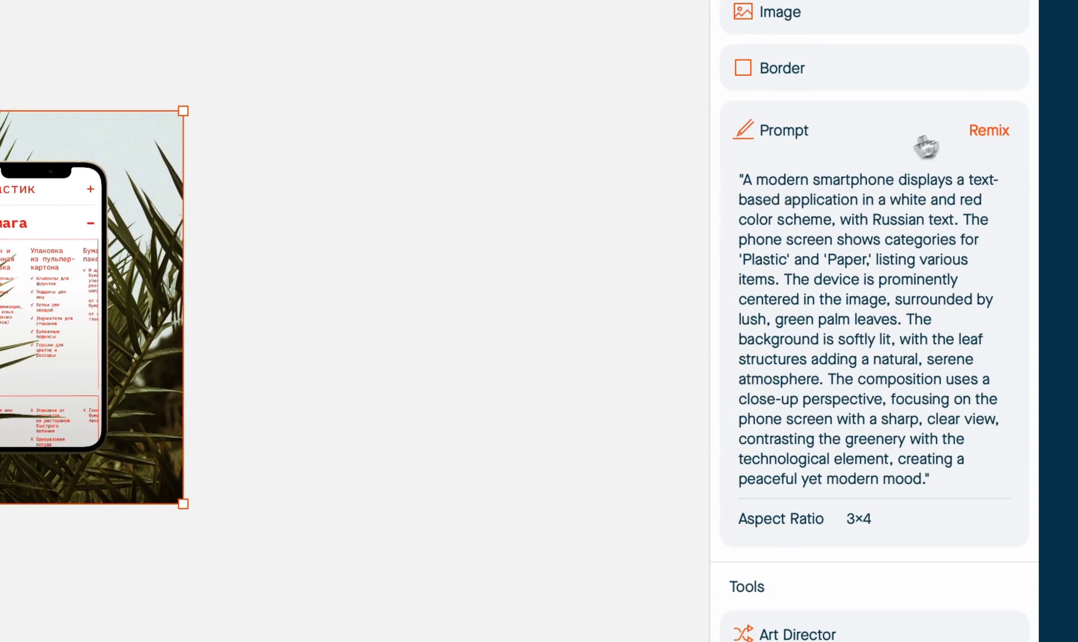
left_click(979, 130)
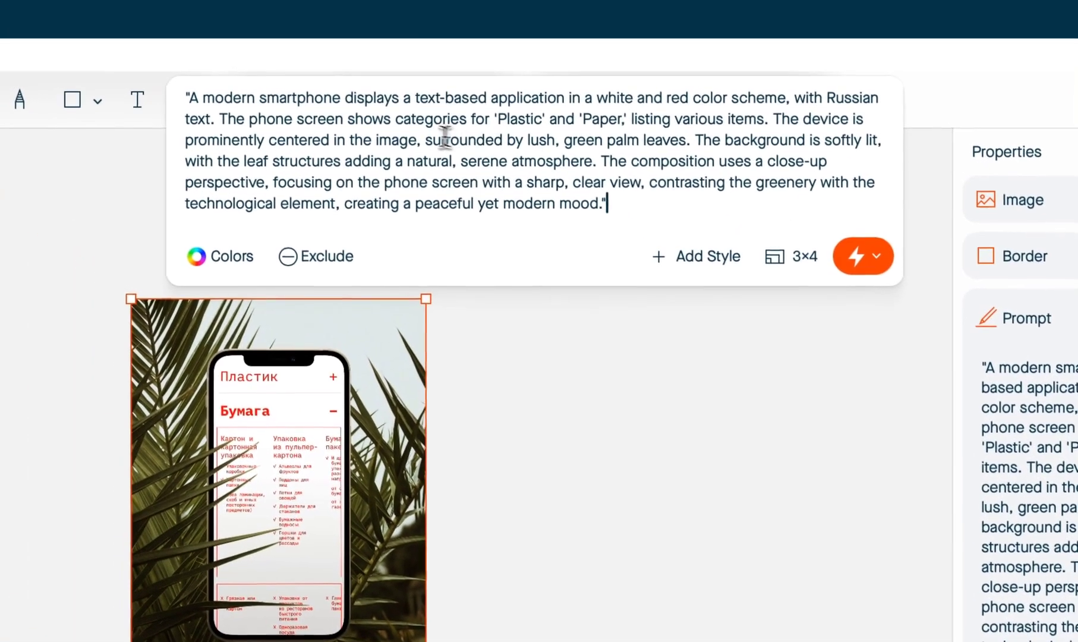
Change the app description to 'with a blank screen', drop the Plastic/Paper sentence, and append ', and the sky is visible'
left_click(348, 99)
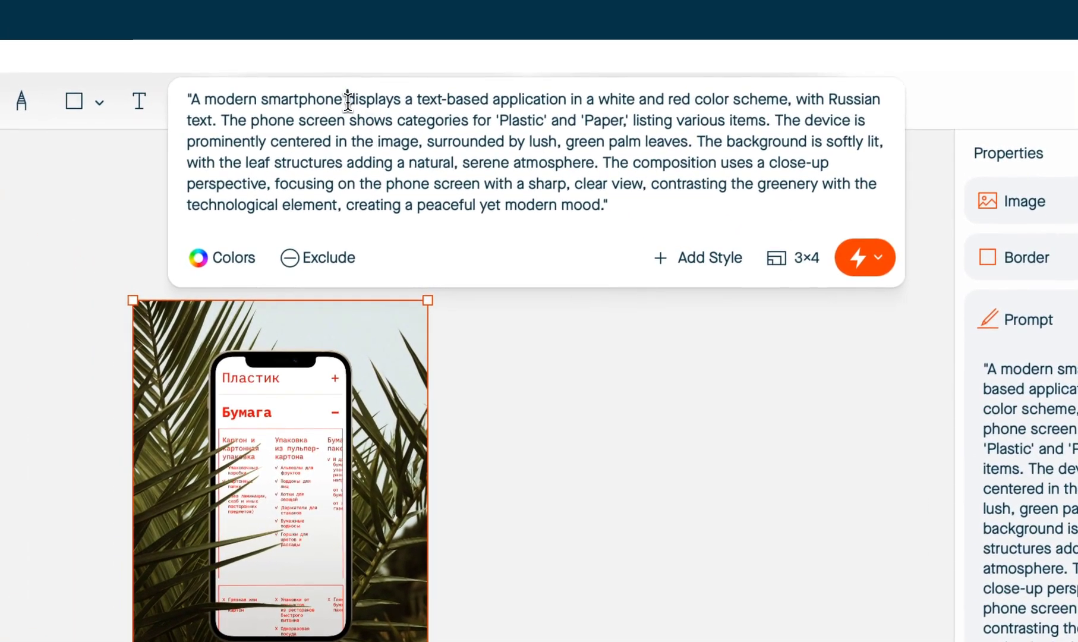
left_click_drag(348, 99, 214, 122)
type("with a blank screen. The phone screen shows categories for 'Plastic' and")
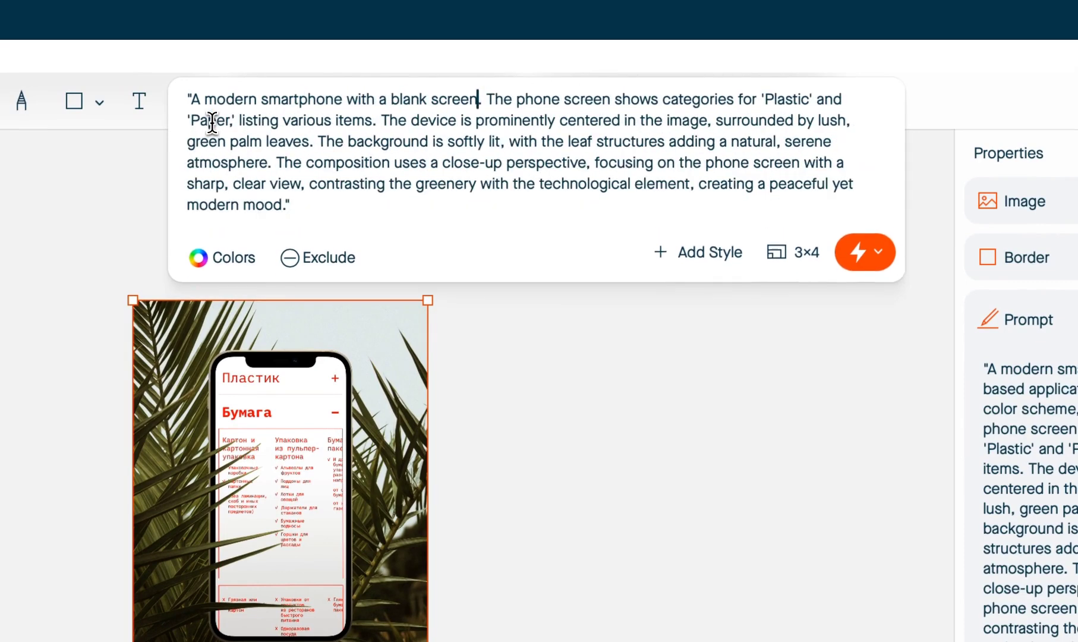
key("Right")
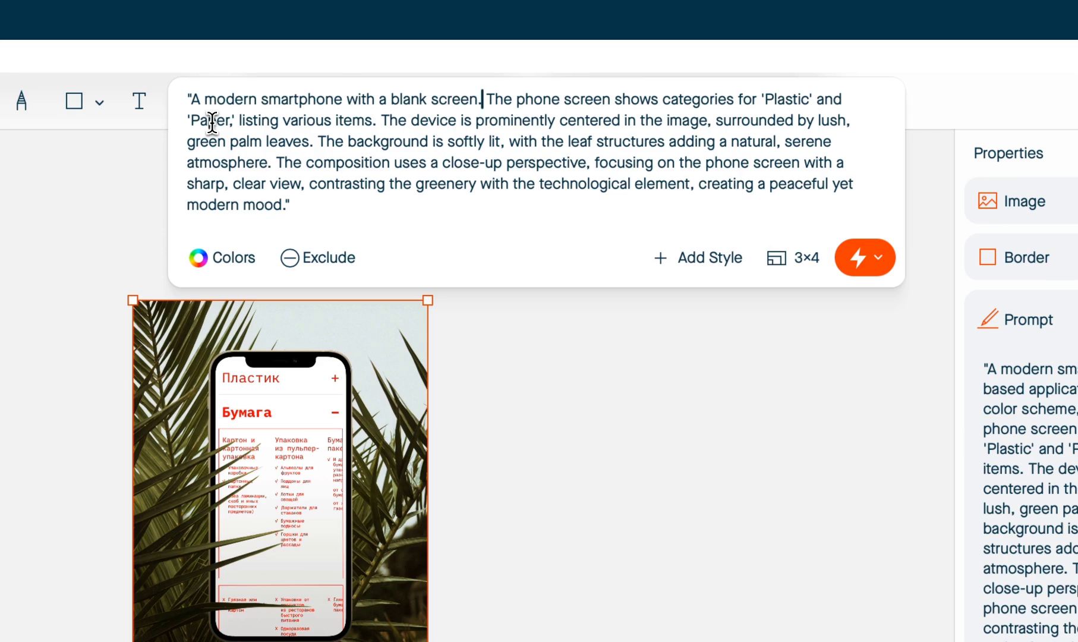
key("ctrl+shift+Right")
key("ctrl+shift+Right")
key("ctrl+shift+Right")
key("ctrl+shift+Right")
key("ctrl+shift+Right")
key("ctrl+shift+Right")
key("ctrl+shift+Right")
key("ctrl+shift+Right")
key("ctrl+shift+Right")
key("ctrl+shift+Right")
key("ctrl+shift+Right")
key("ctrl+shift+Right")
key("BackSpace")
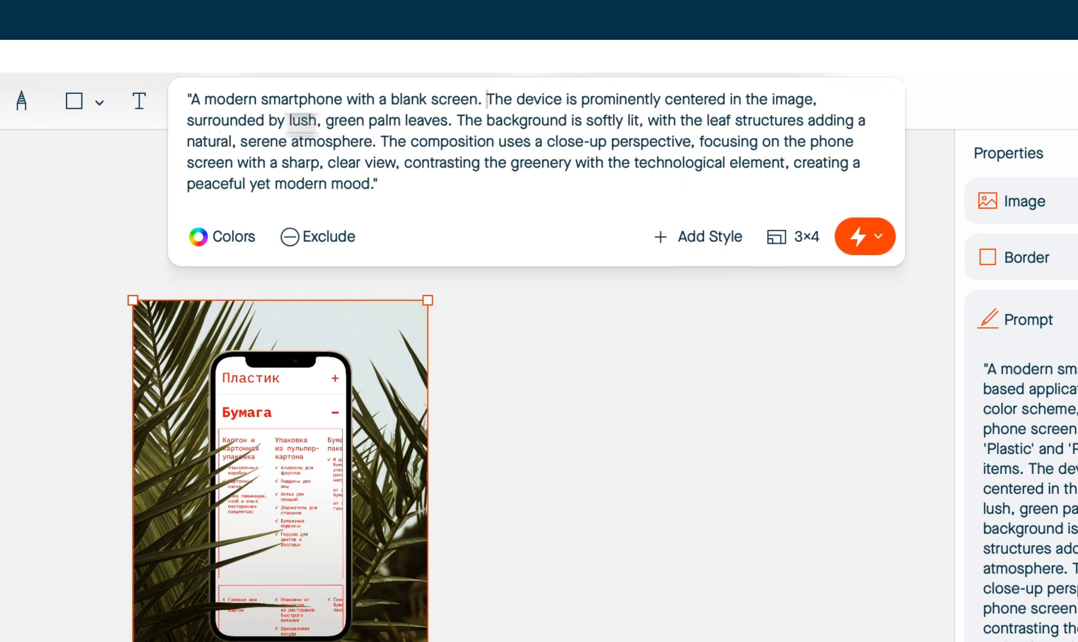
left_click(369, 143)
type(", and the sky is visible")
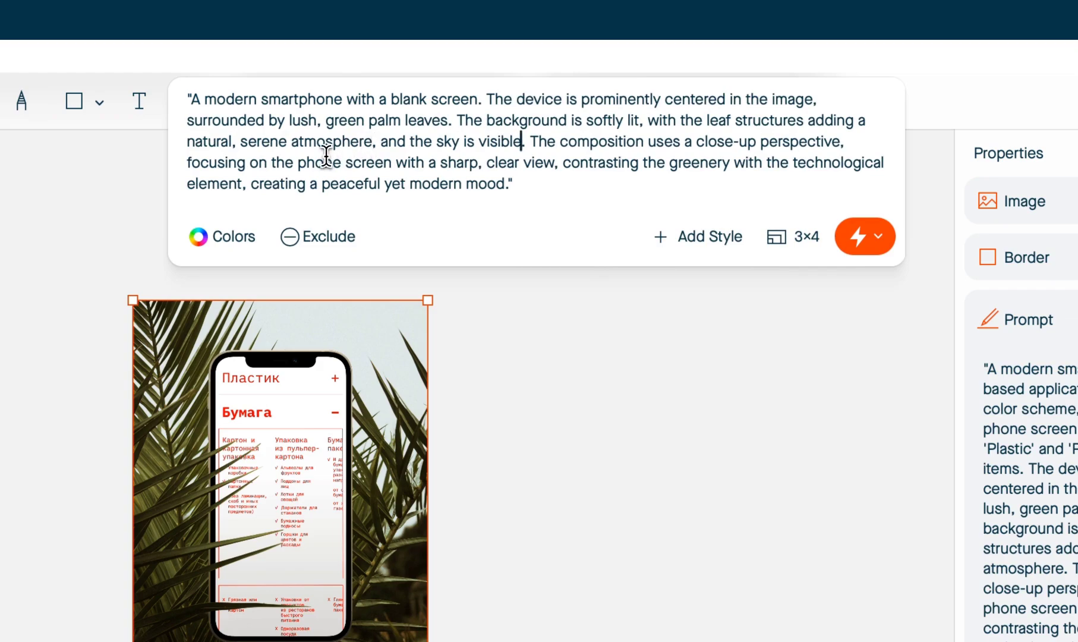
Apply the Portra 400 photography style and generate four blank-screen phone images
left_click(690, 235)
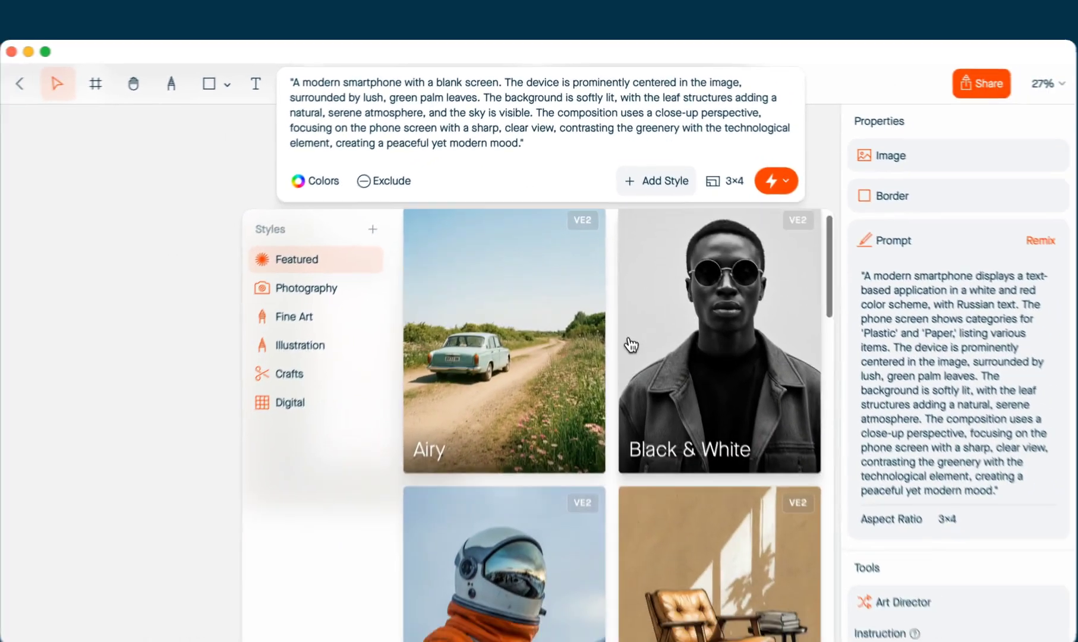
scroll(655, 486, "down", 10)
scroll(658, 395, "down", 8)
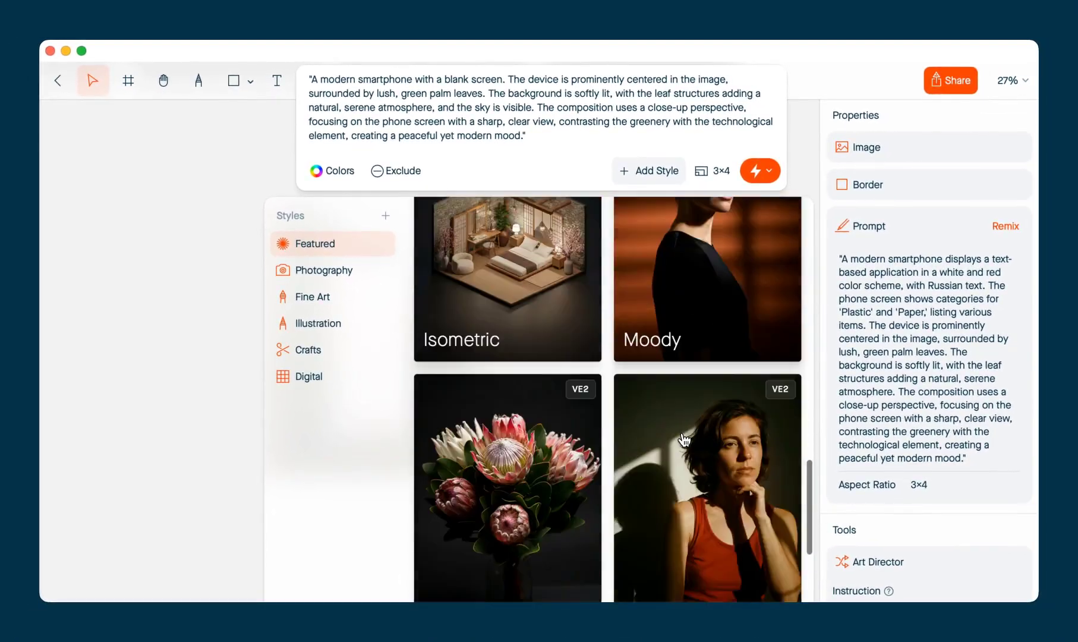
left_click(705, 300)
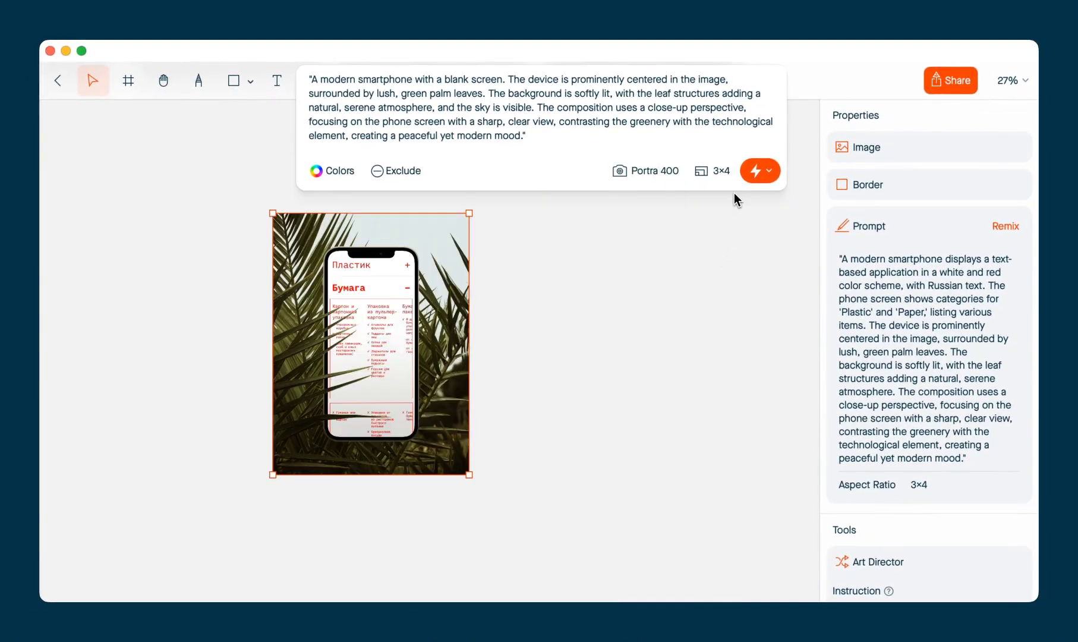
left_click(746, 178)
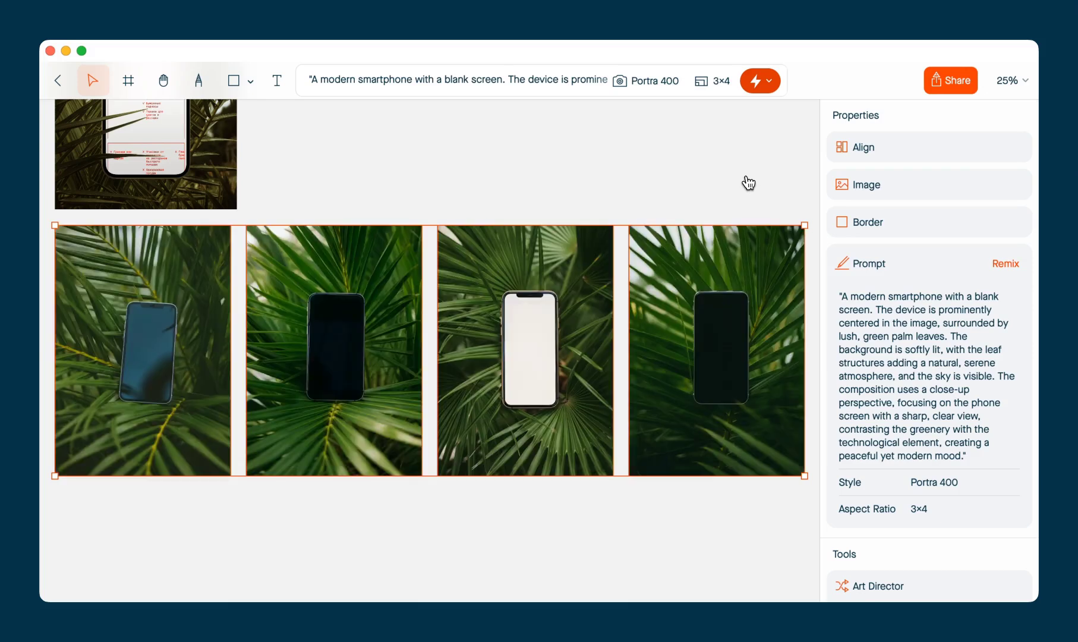
Insert 'white' before 'blank' in the prompt and swap the Portra 400 style for Film
left_click(473, 80)
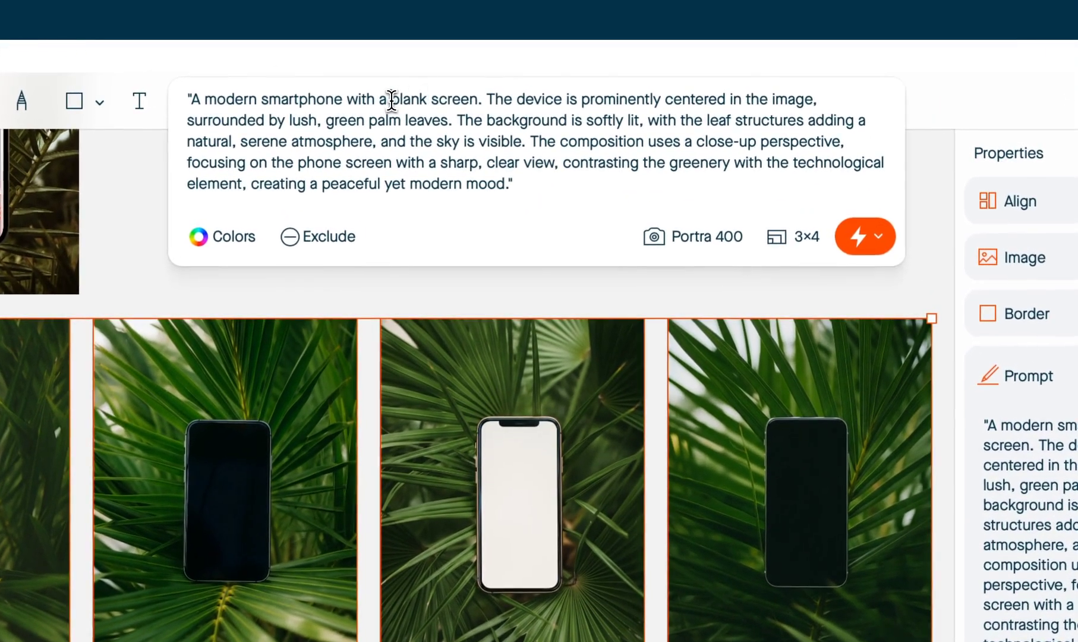
left_click(393, 99)
type("white")
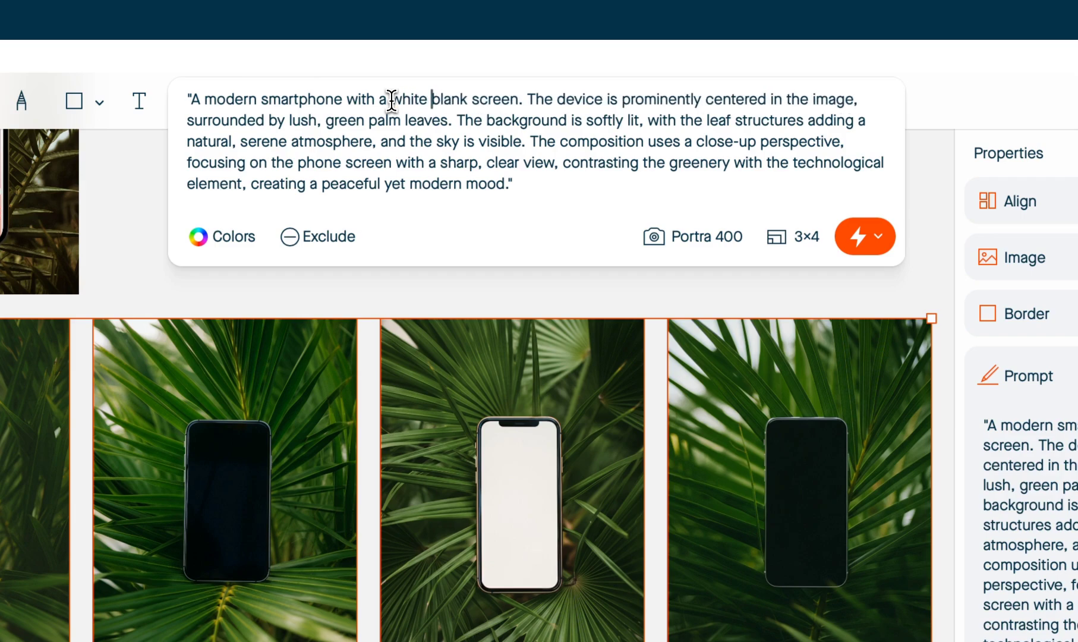
left_click(654, 241)
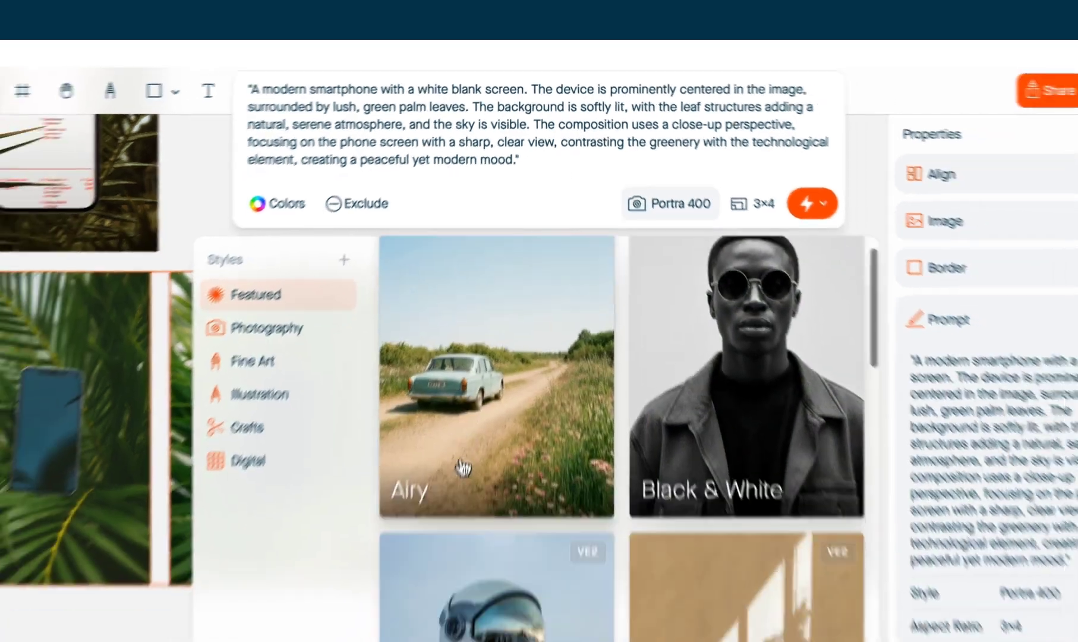
scroll(462, 468, "down", 10)
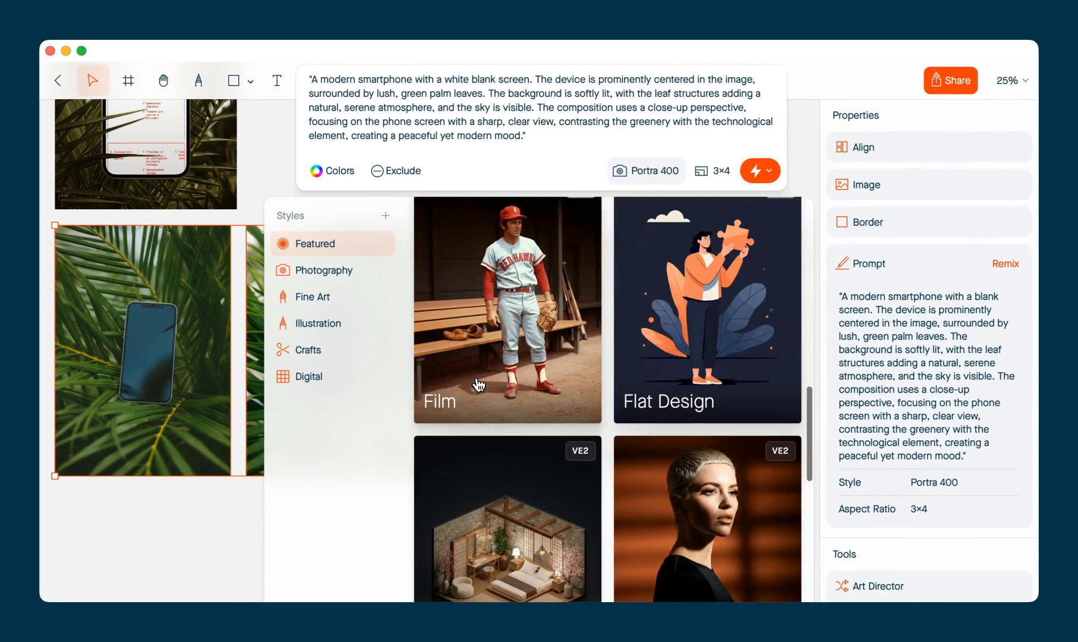
left_click(502, 305)
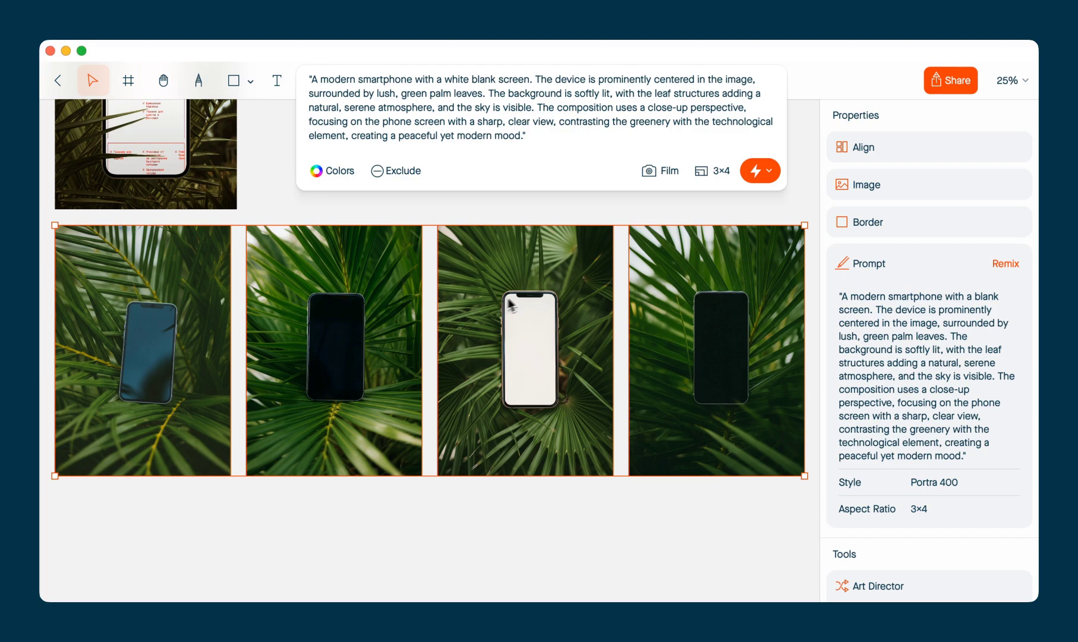
Generate four Film-style white-screen phone images, then zoom out and deselect the new row
left_click(752, 173)
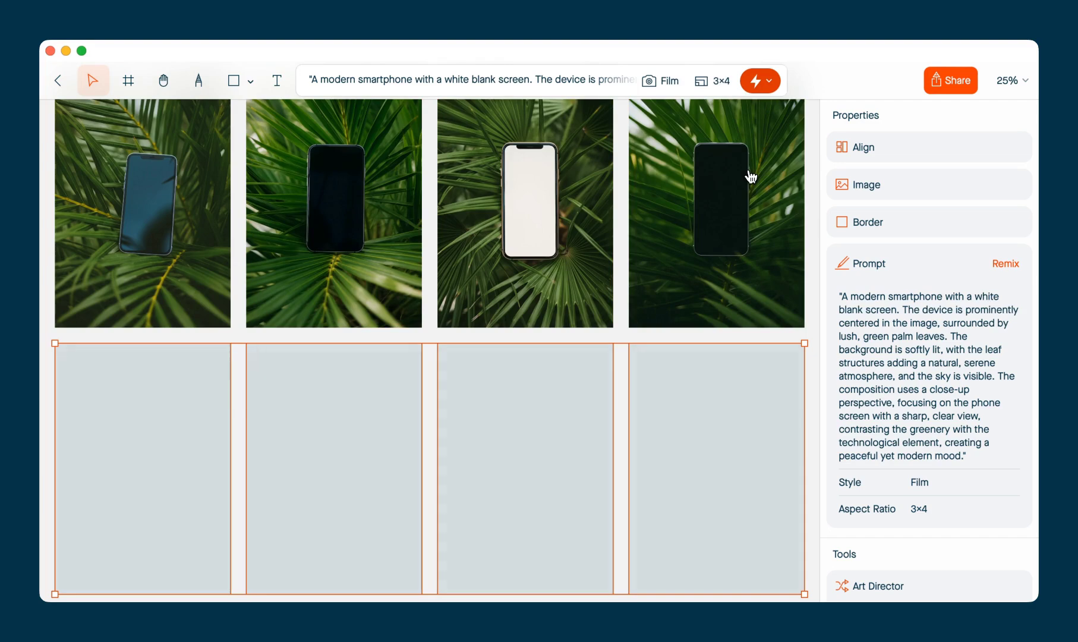
scroll(481, 346, "down", 3)
scroll(481, 345, "left", 1)
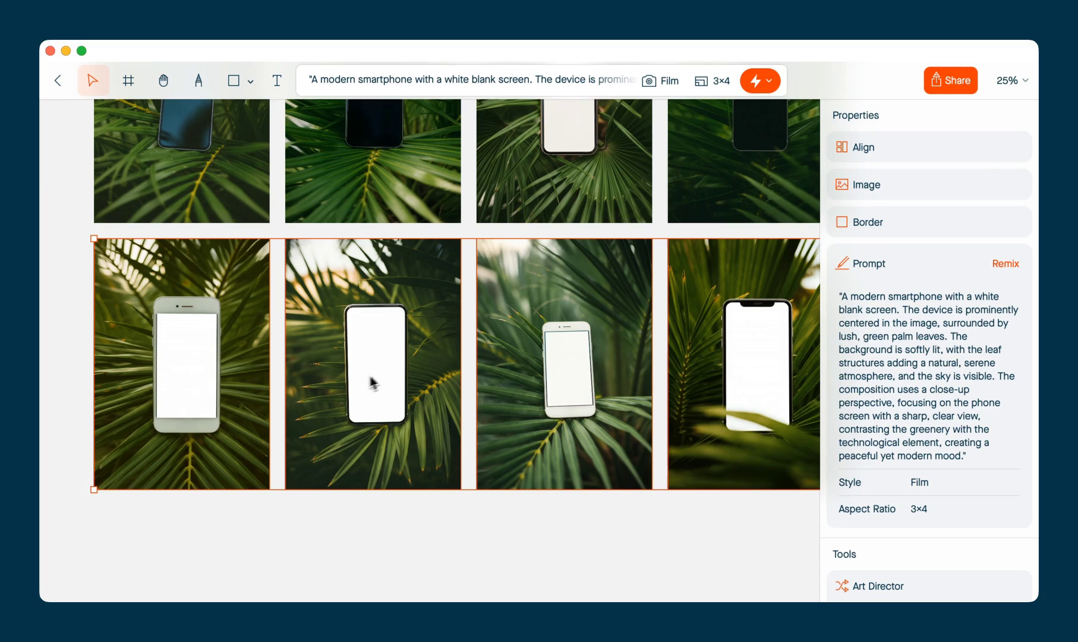
scroll(355, 382, "right", 3)
scroll(355, 382, "down", 1)
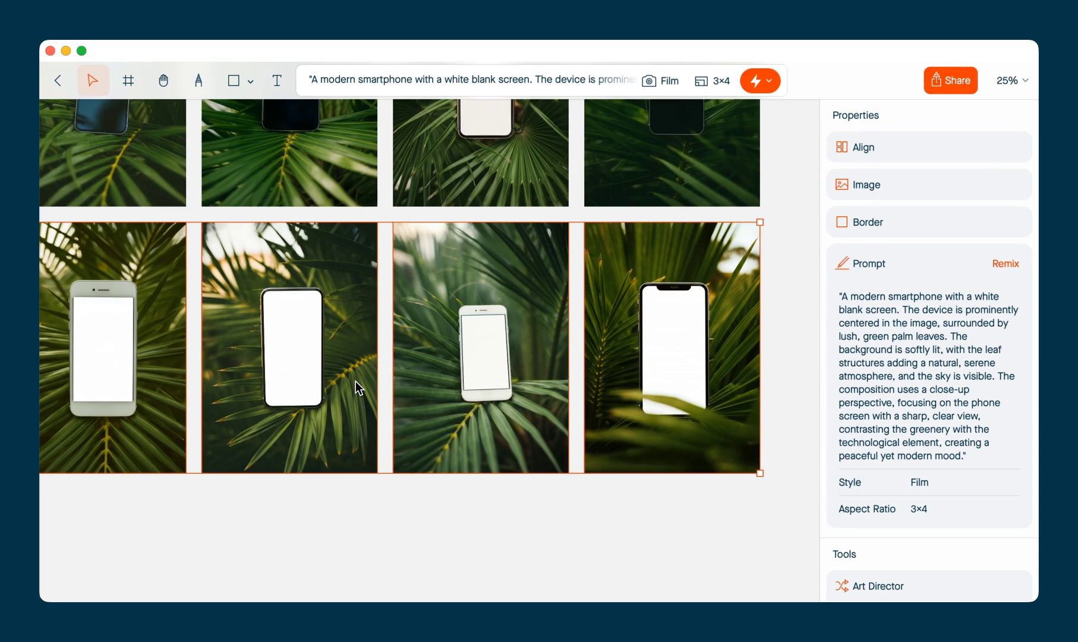
scroll(355, 386, "down", 5)
scroll(355, 386, "down", 2)
scroll(355, 386, "left", 1)
left_click(356, 382)
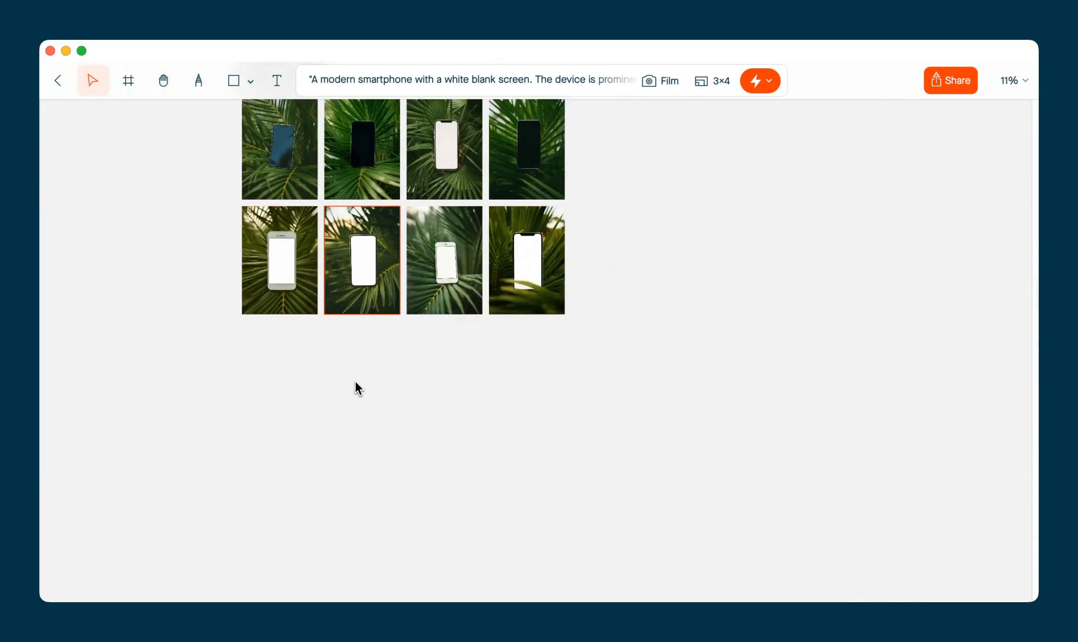
scroll(355, 382, "down", 1)
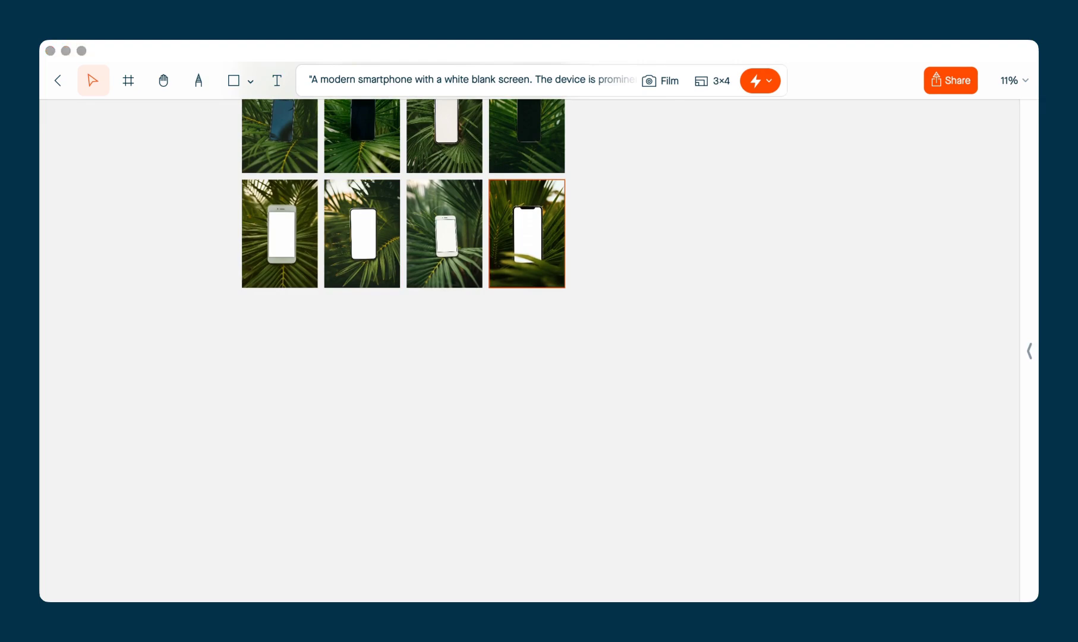
Drop four portrait images onto the canvas, spread them apart, and marquee-select all four
left_click_drag(500, 594, 389, 502)
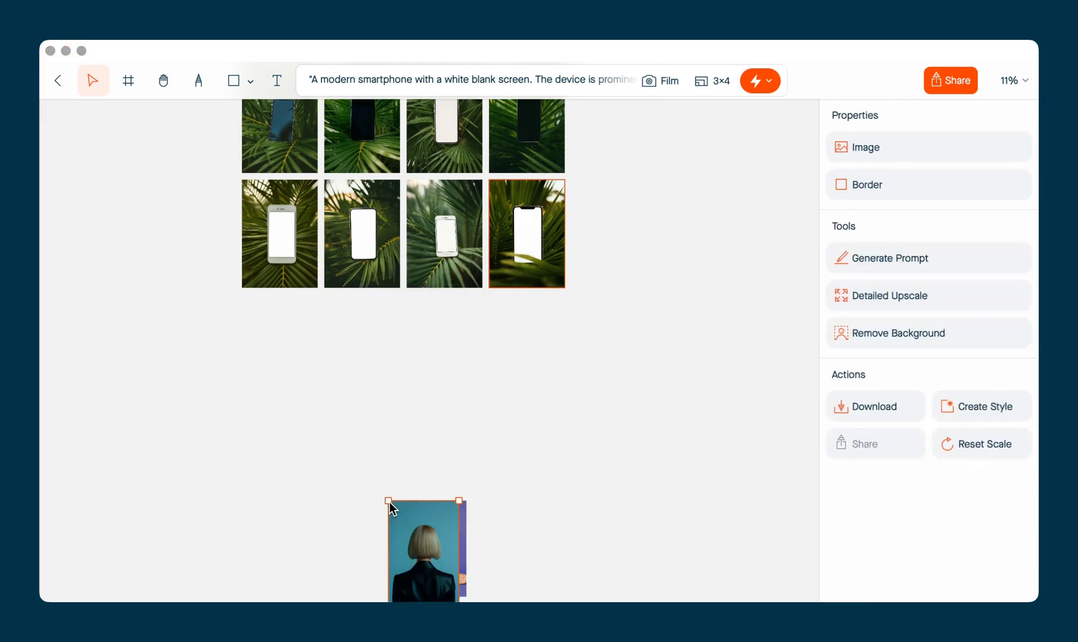
scroll(389, 502, "down", 3)
scroll(389, 502, "down", 2)
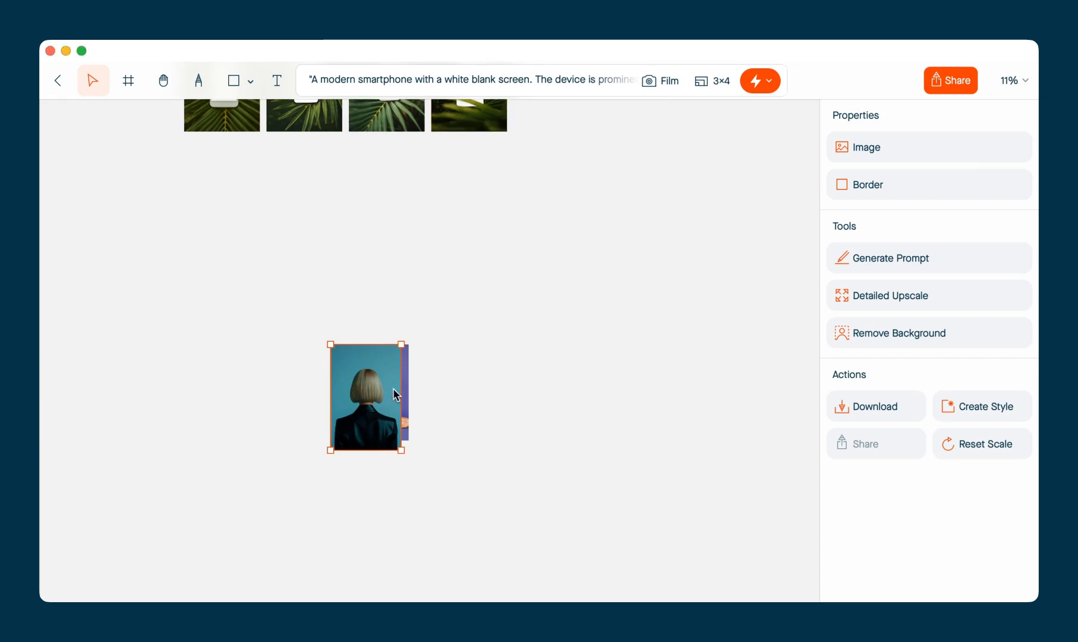
left_click_drag(395, 395, 289, 390)
left_click_drag(363, 395, 267, 509)
left_click_drag(364, 430, 364, 551)
scroll(388, 454, "down", 3)
scroll(387, 453, "left", 2)
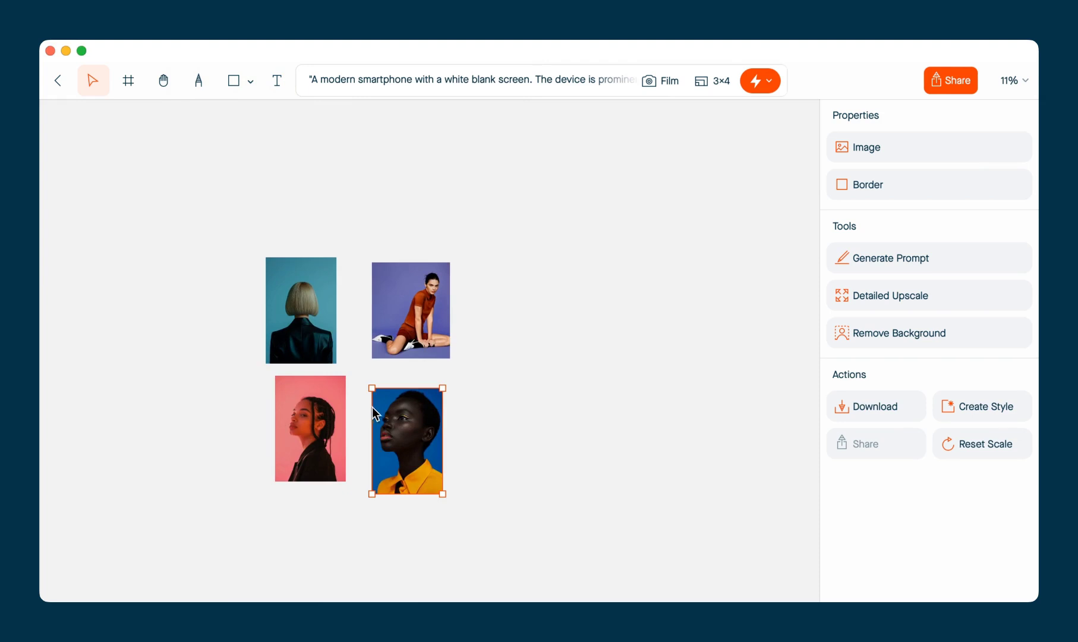
scroll(368, 414, "up", 3)
left_click_drag(145, 241, 542, 521)
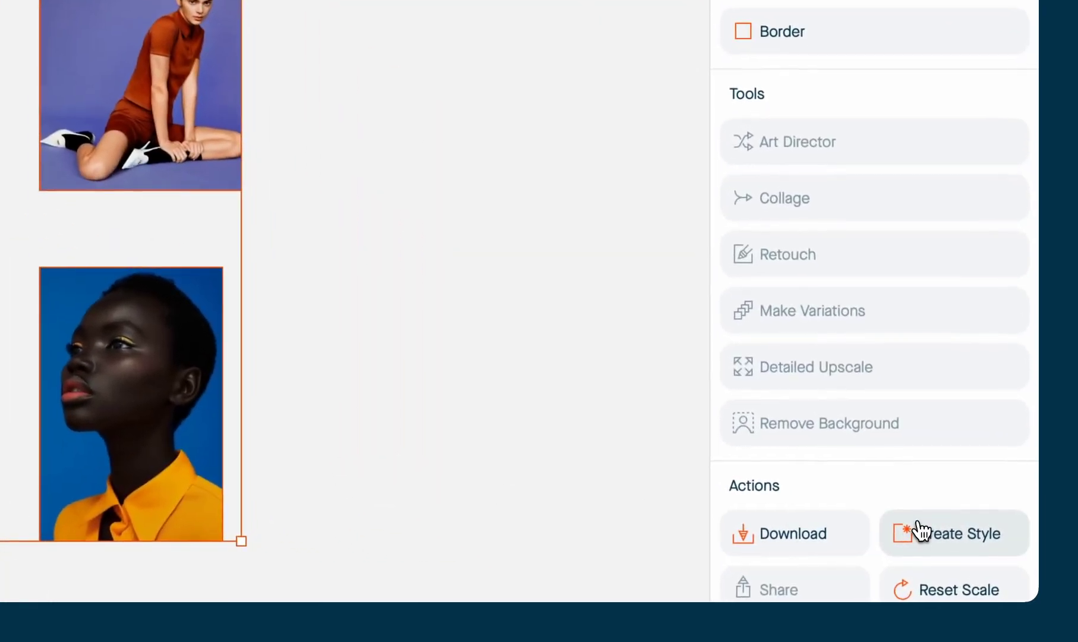
Create a style from the portraits, prefix its prompt with 'vogue fashion' and change 'vibrant' to 'bright … background'
left_click(917, 528)
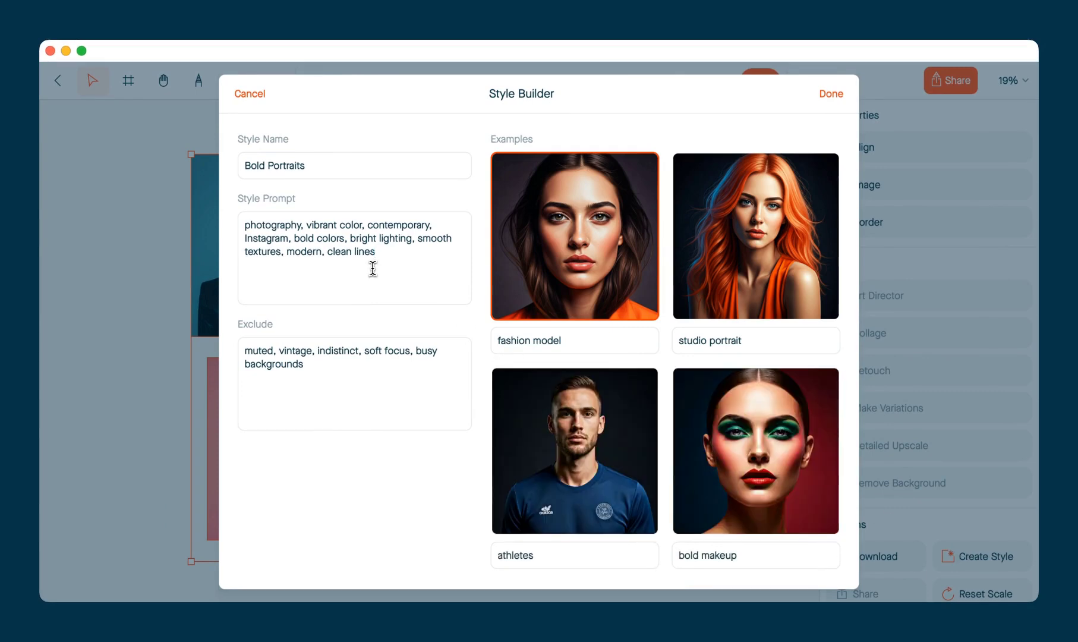
key("super+Up")
type("vogue fashion")
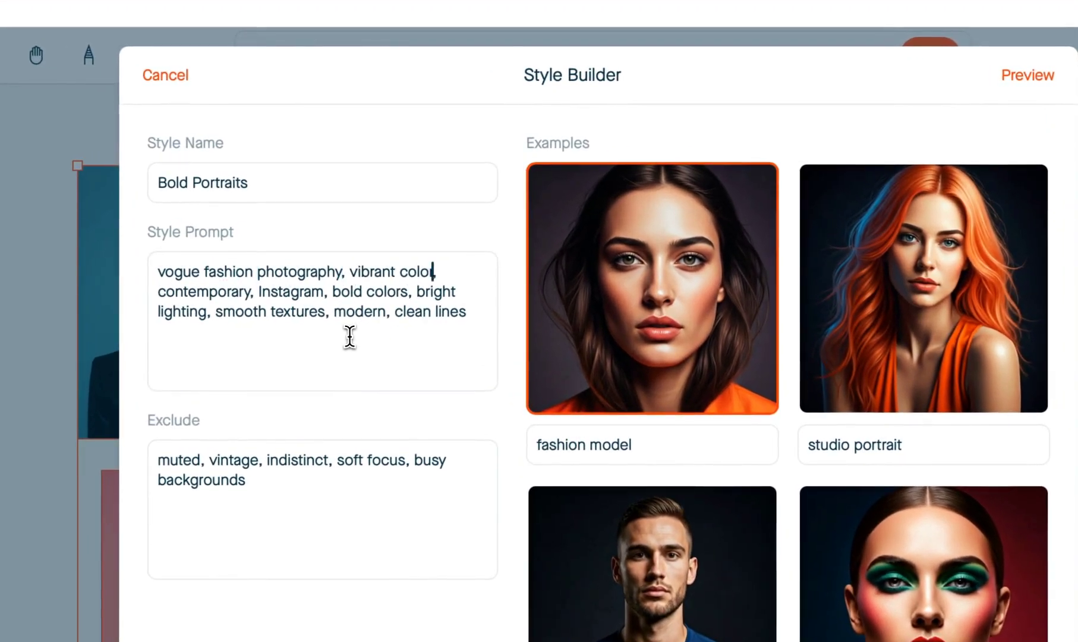
key("alt+Left")
key("alt+Left")
key("alt+shift+Right")
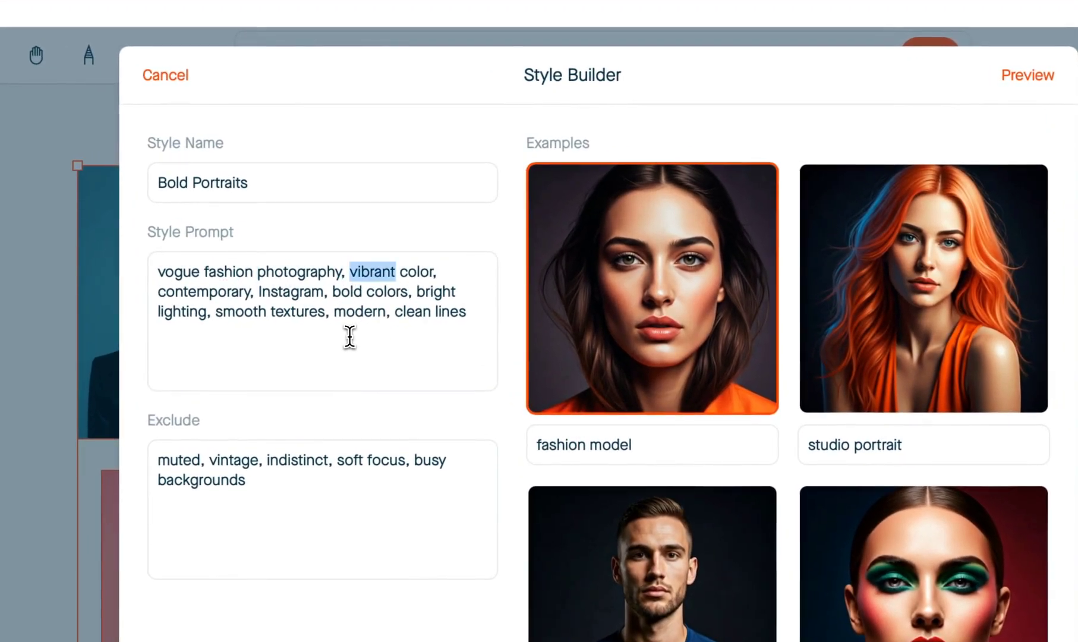
type("bright")
key("alt+Right")
type("background")
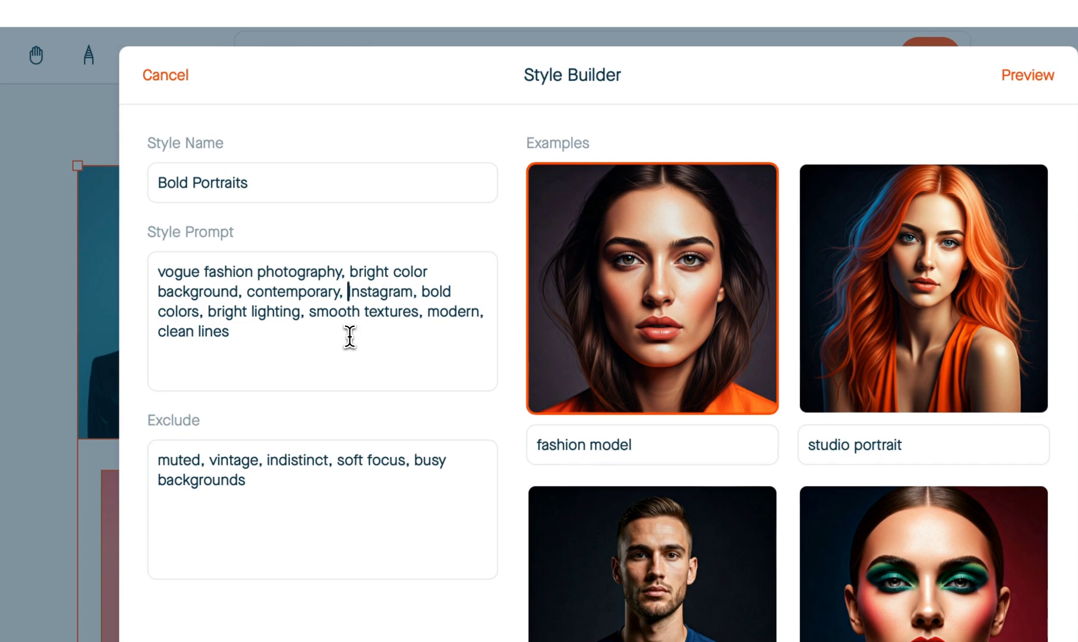
Remove Instagram, bold colors and smooth textures from the style prompt and preview the examples
key("alt+shift+Right")
key("shift+Right")
key("BackSpace")
key("BackSpace")
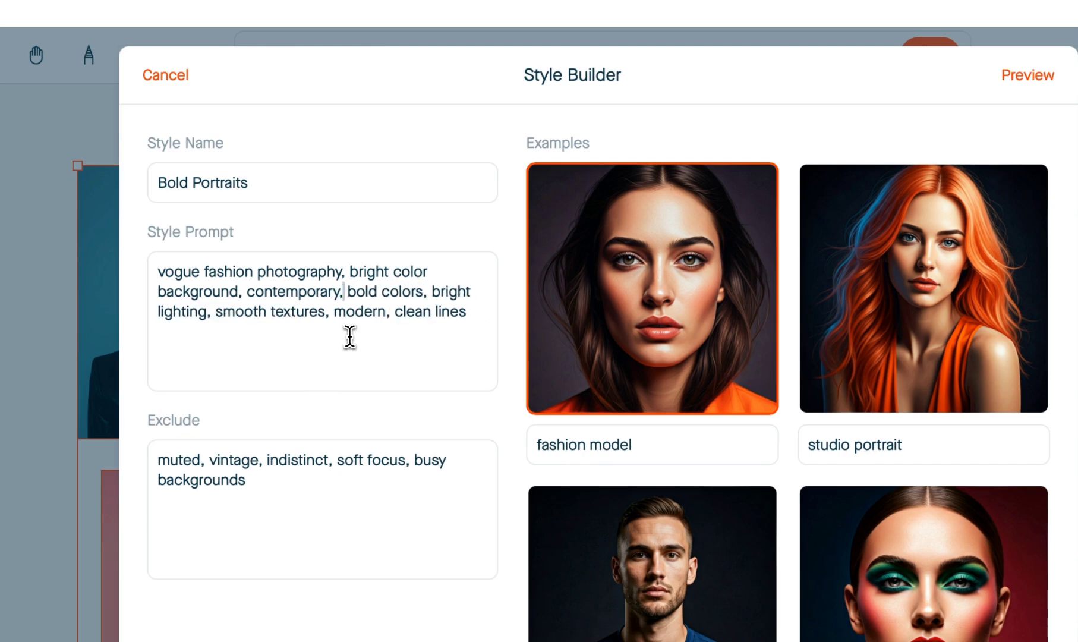
key("alt+shift+Right")
key("alt+shift+Right")
key("shift+Right")
key("BackSpace")
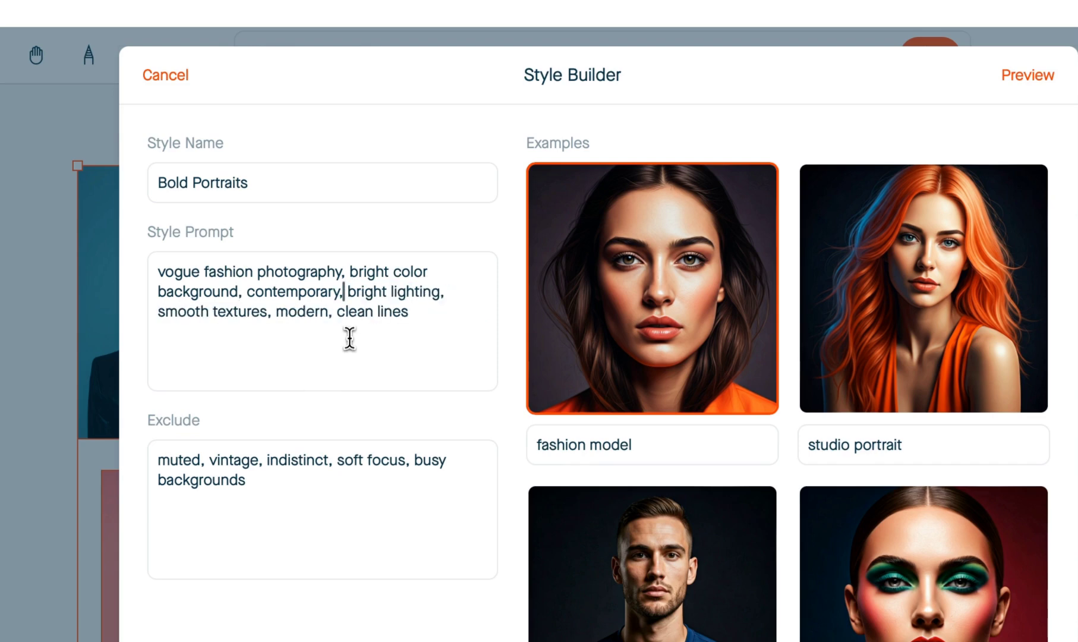
left_click(276, 311)
key("alt+BackSpace")
key("alt+BackSpace")
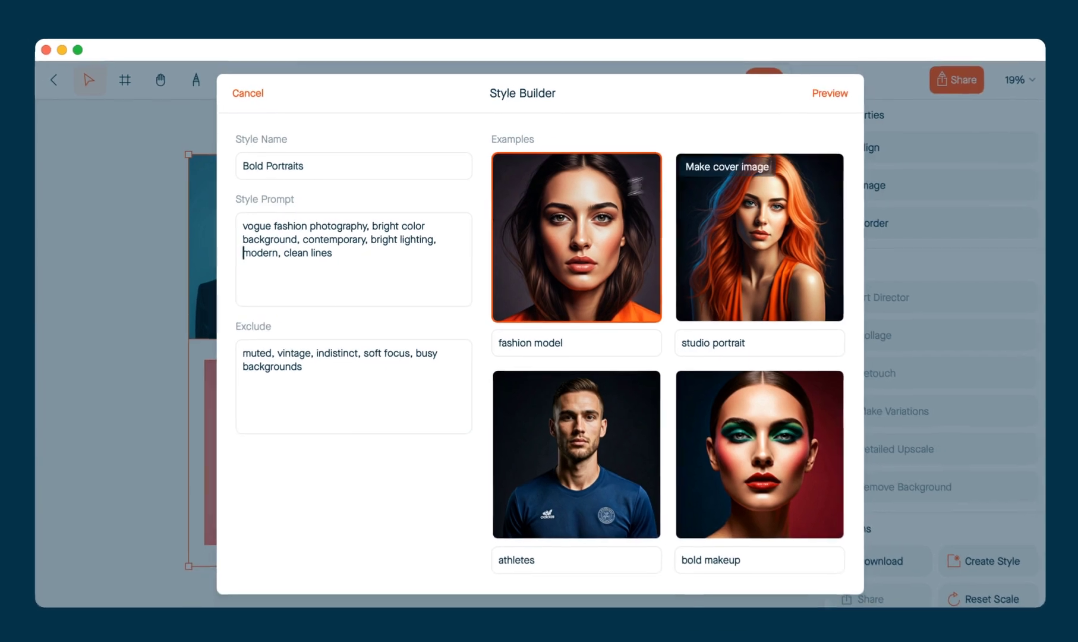
left_click(834, 96)
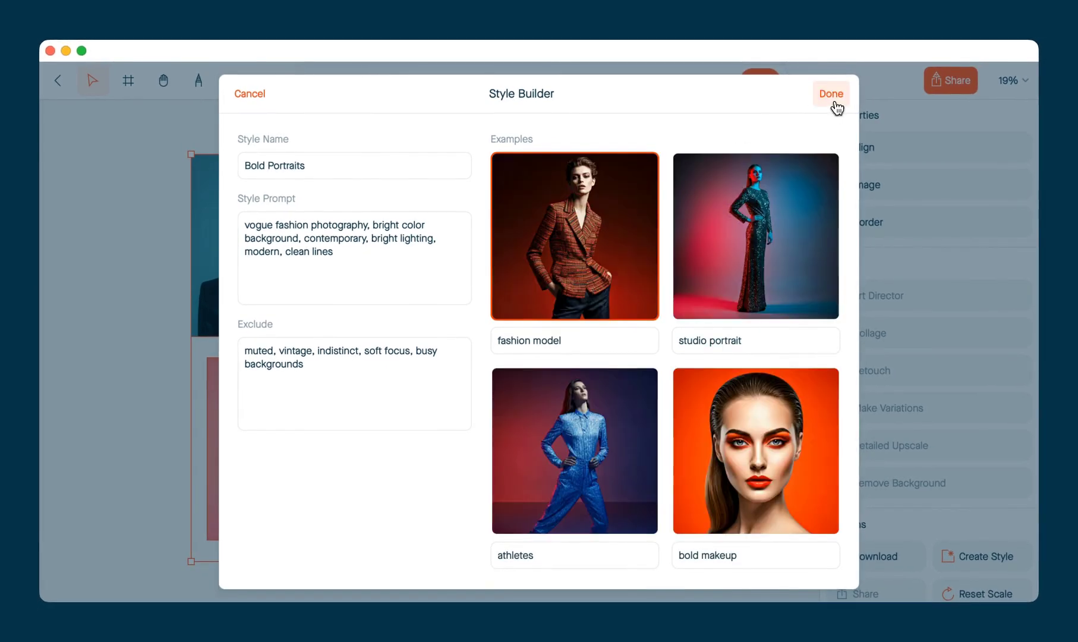
Save the Bold Portraits style and replace the image prompt with 'a man in a t-shirt'
left_click(831, 94)
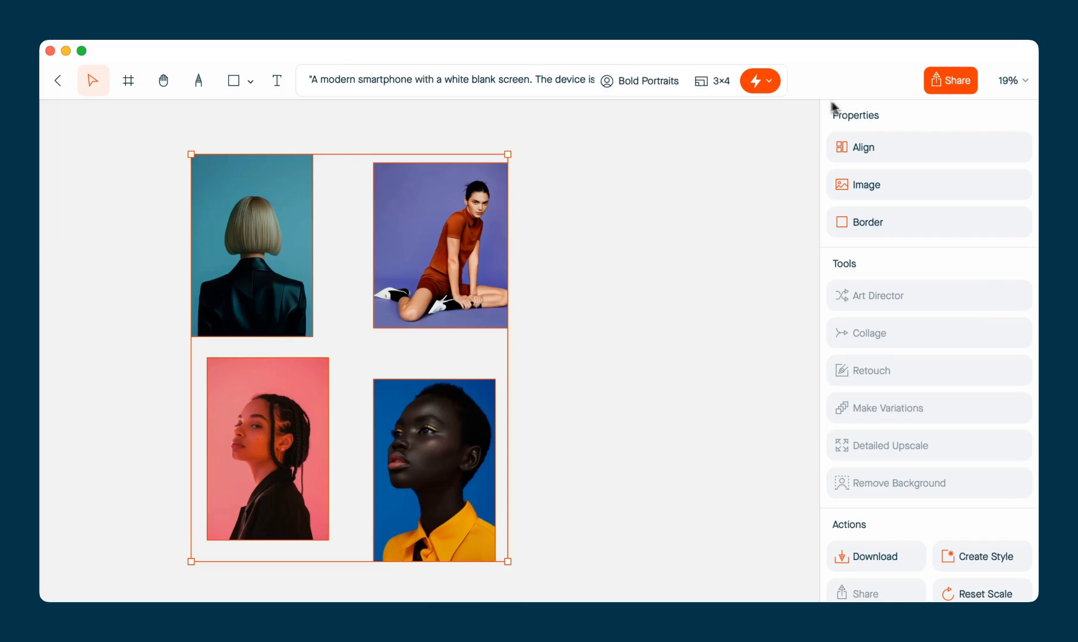
left_click(478, 75)
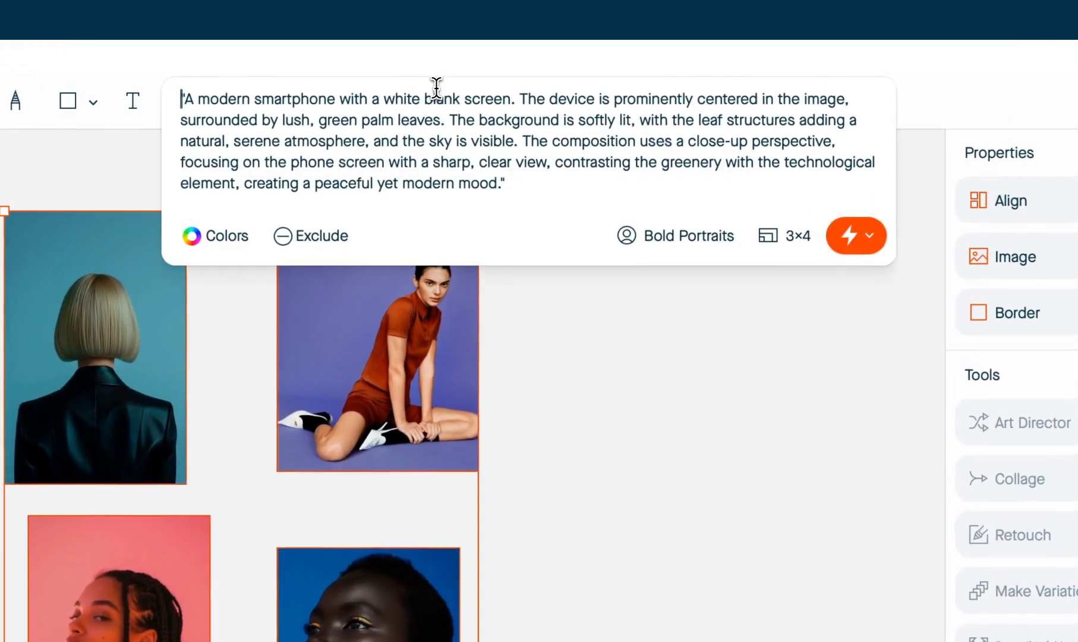
key("ctrl+a")
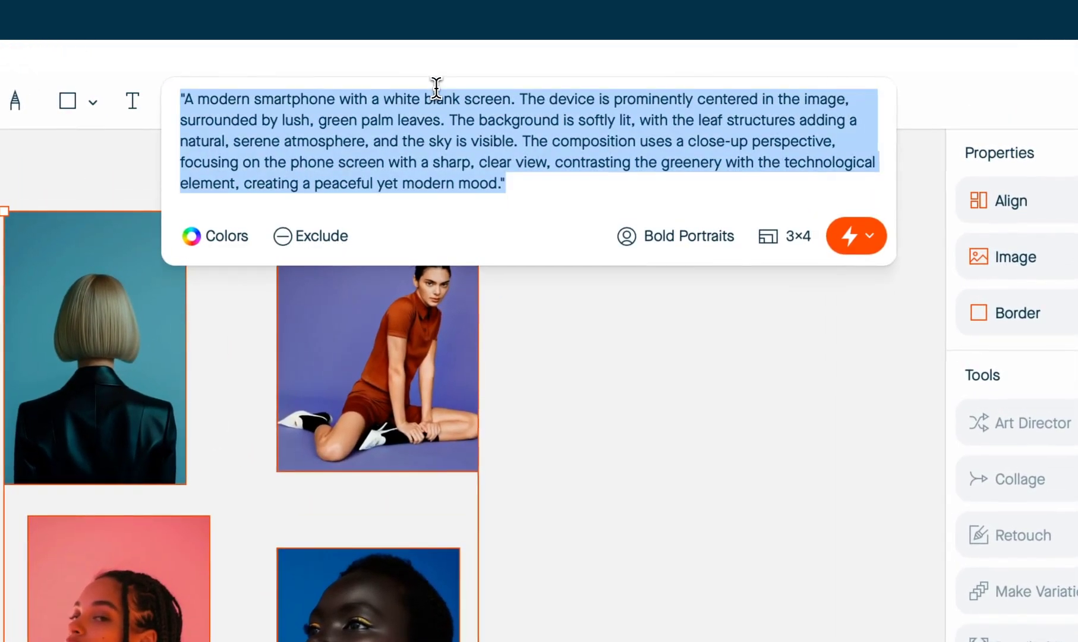
type("a man in a t")
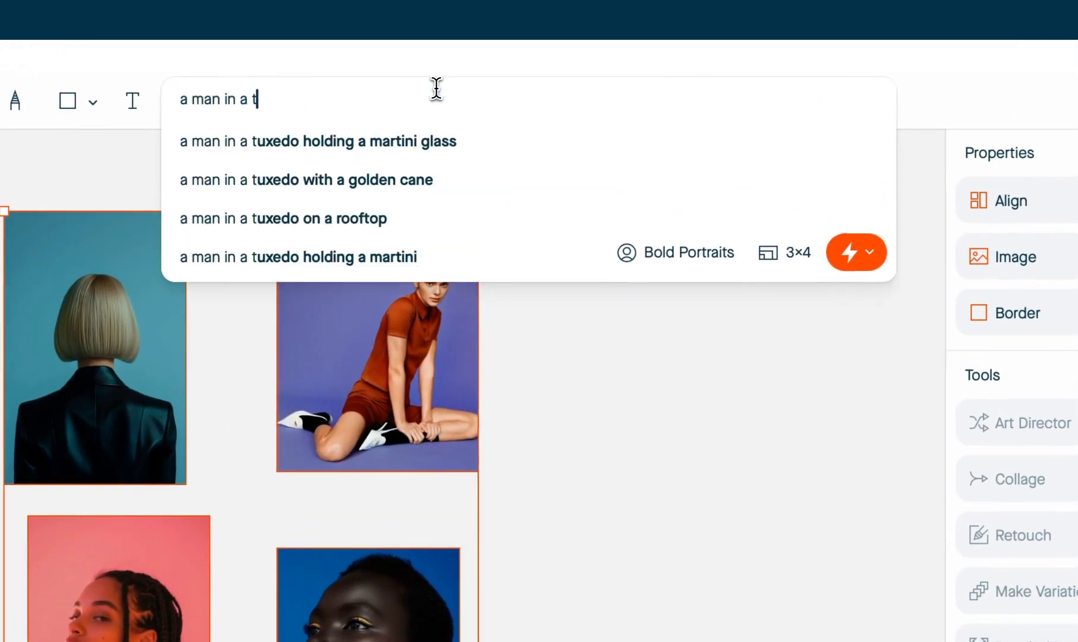
type("-shirt")
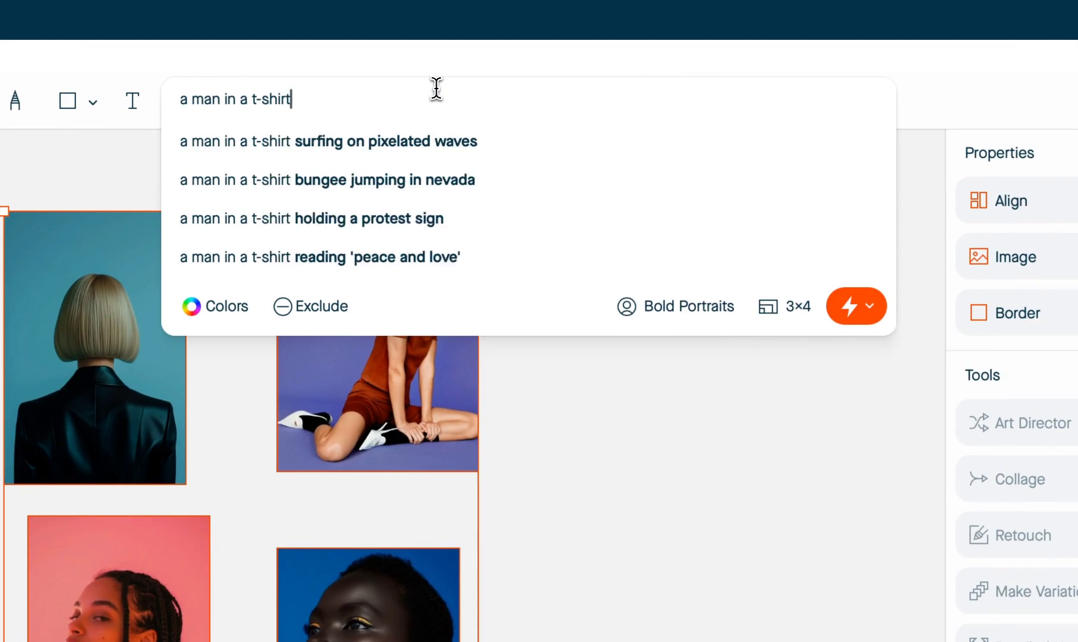
Locate the Bold Portraits style under My Styles in the style list
left_click(670, 315)
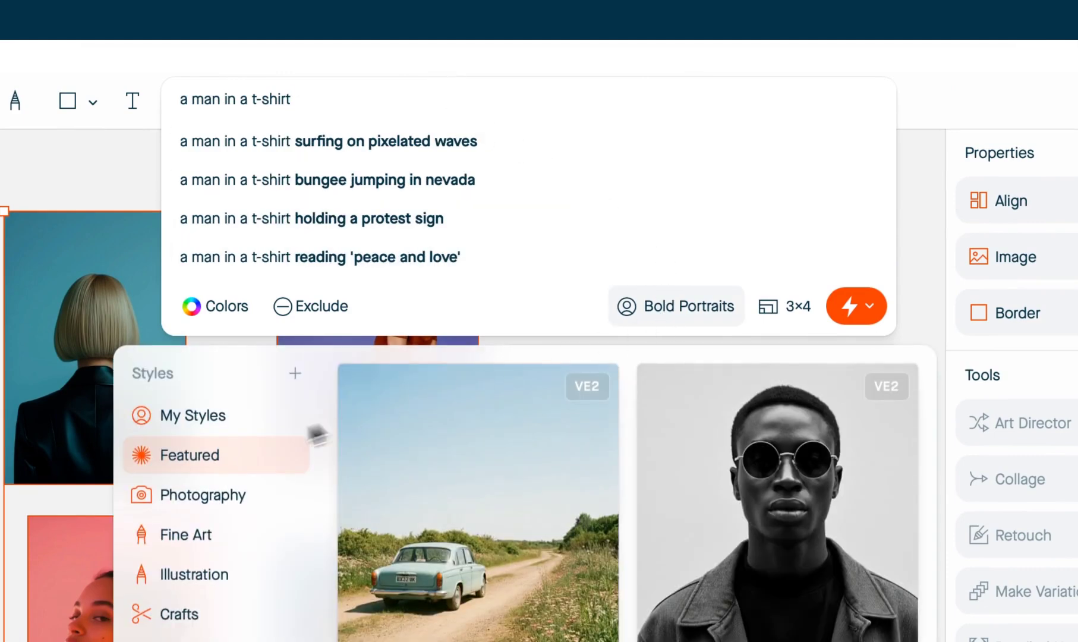
left_click(218, 426)
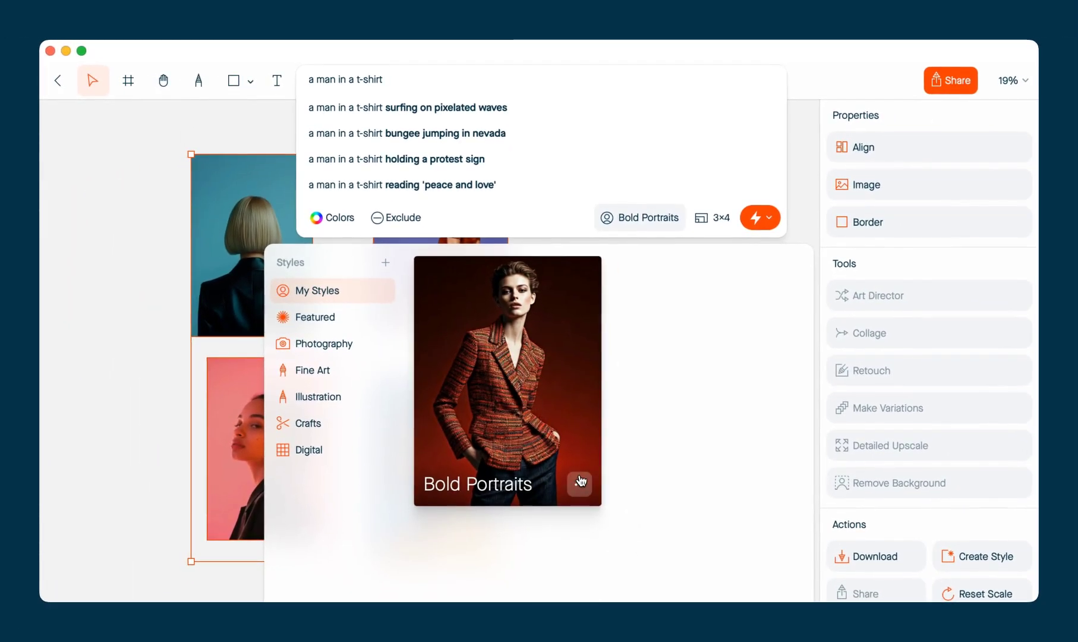
left_click(580, 481)
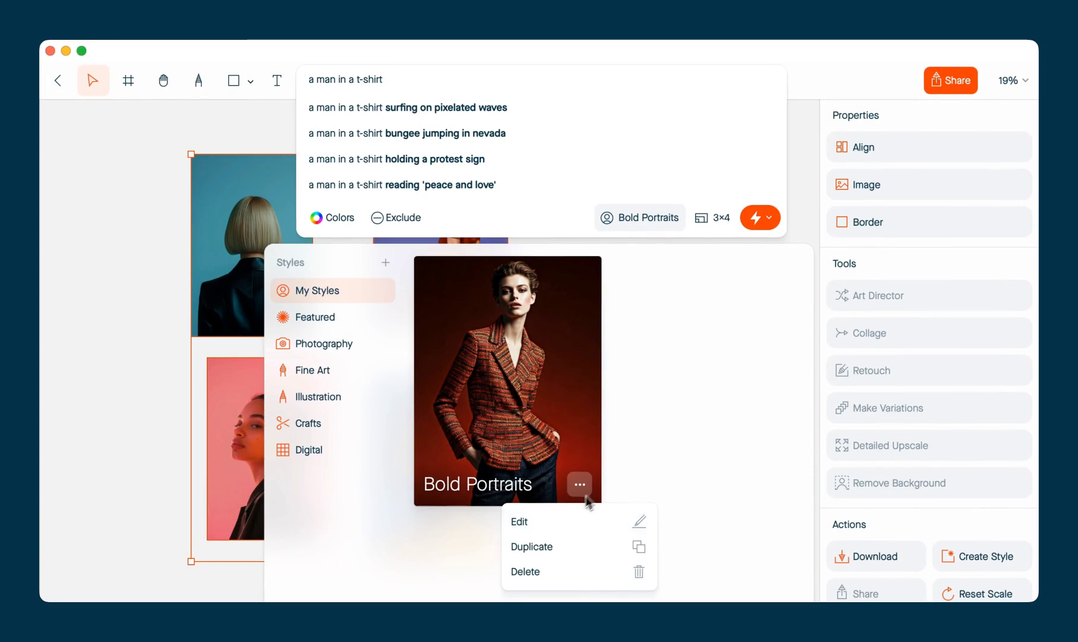
left_click(661, 440)
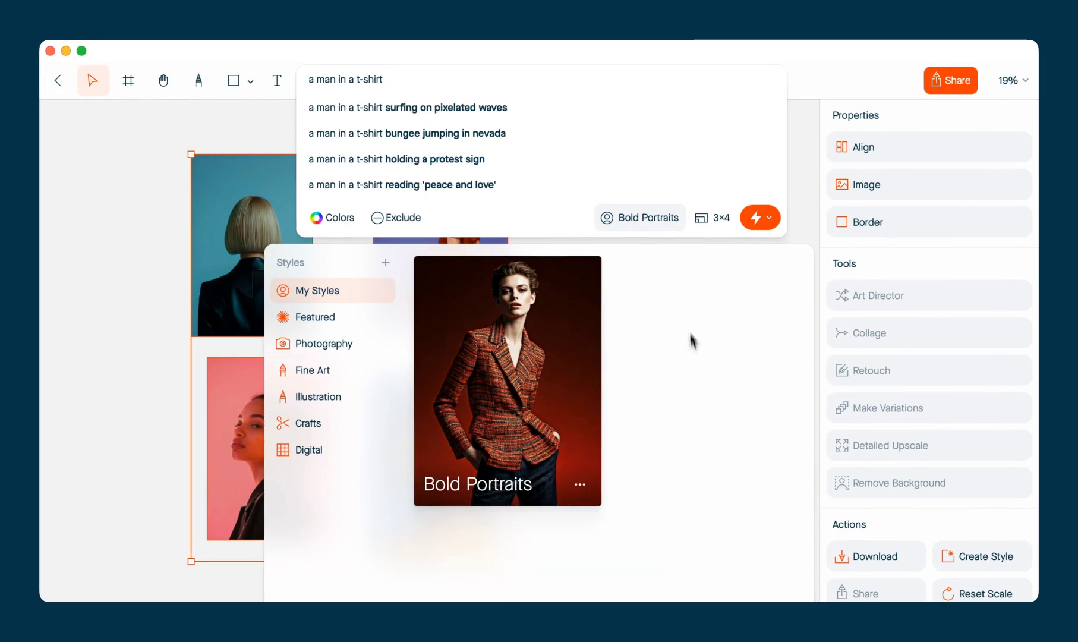
Generate four 3×4 Bold Portraits images of a t-shirted man on bold backdrops and inspect them
left_click(755, 218)
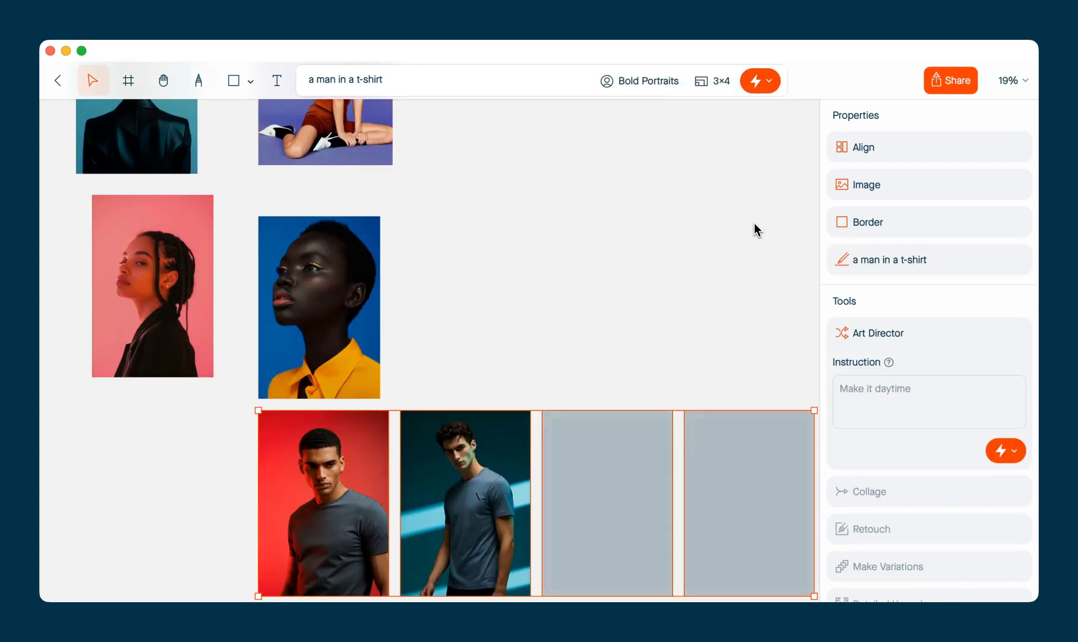
scroll(755, 231, "down", 3)
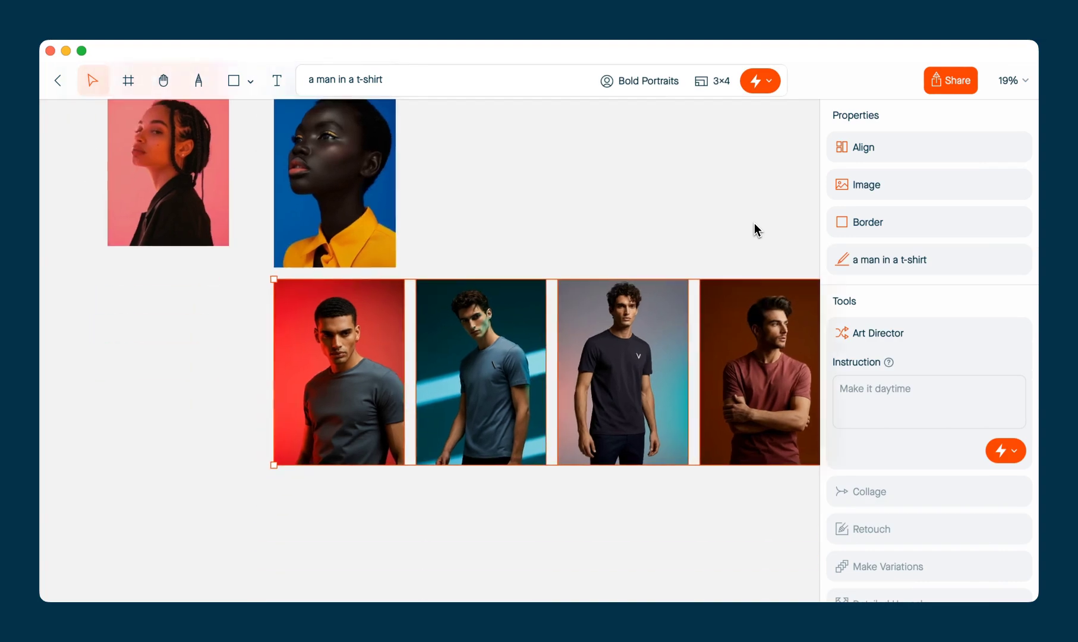
scroll(335, 351, "up", 5)
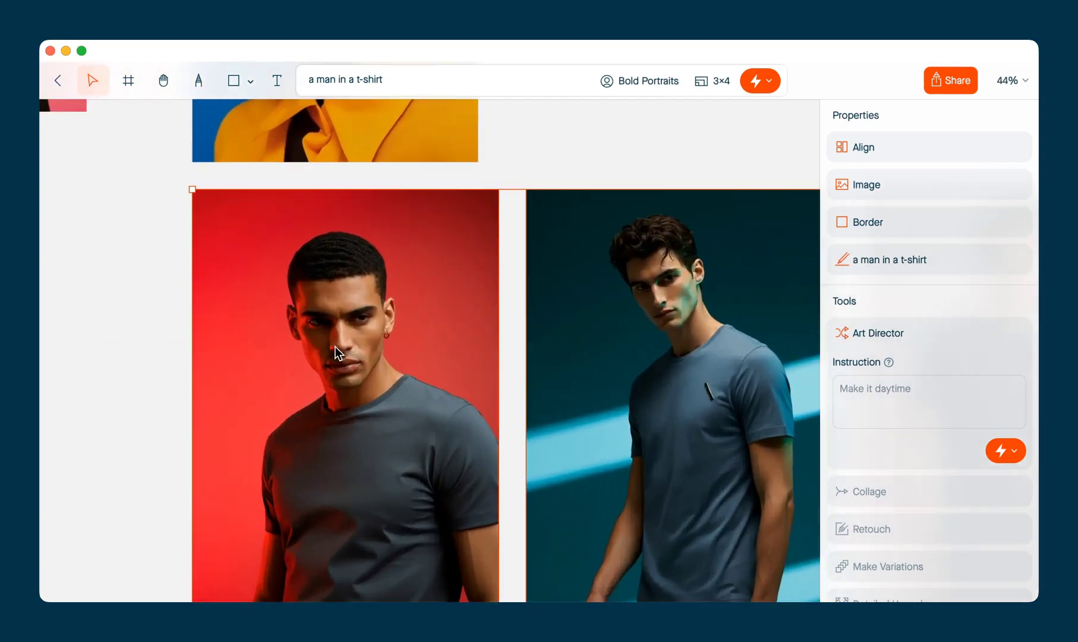
scroll(335, 346, "right", 5)
scroll(335, 345, "down", 3)
scroll(335, 345, "right", 3)
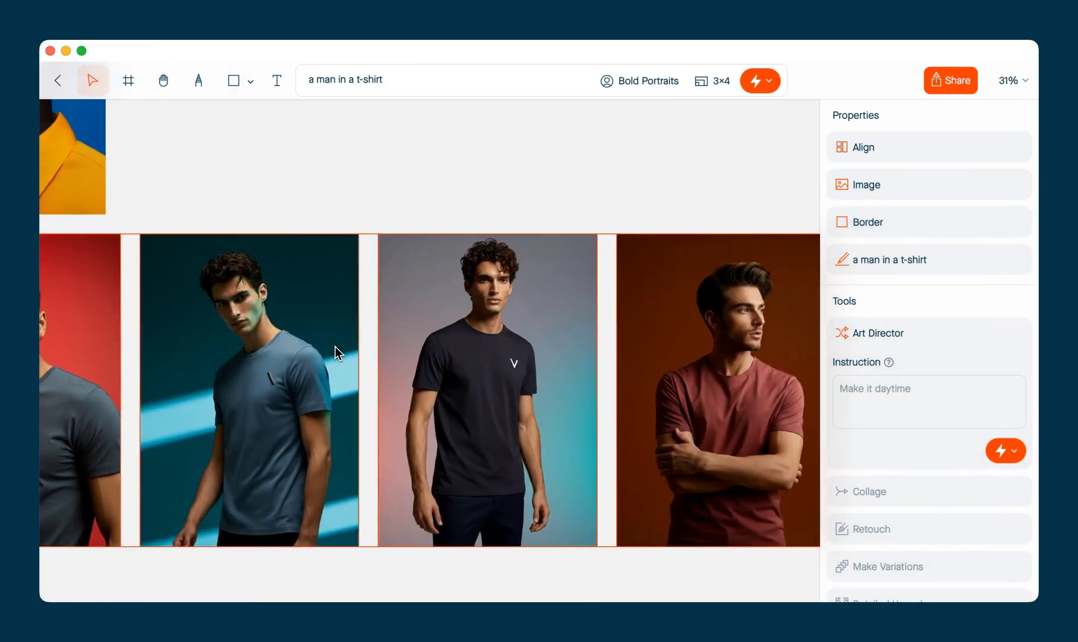
scroll(335, 346, "right", 3)
scroll(335, 346, "left", 6)
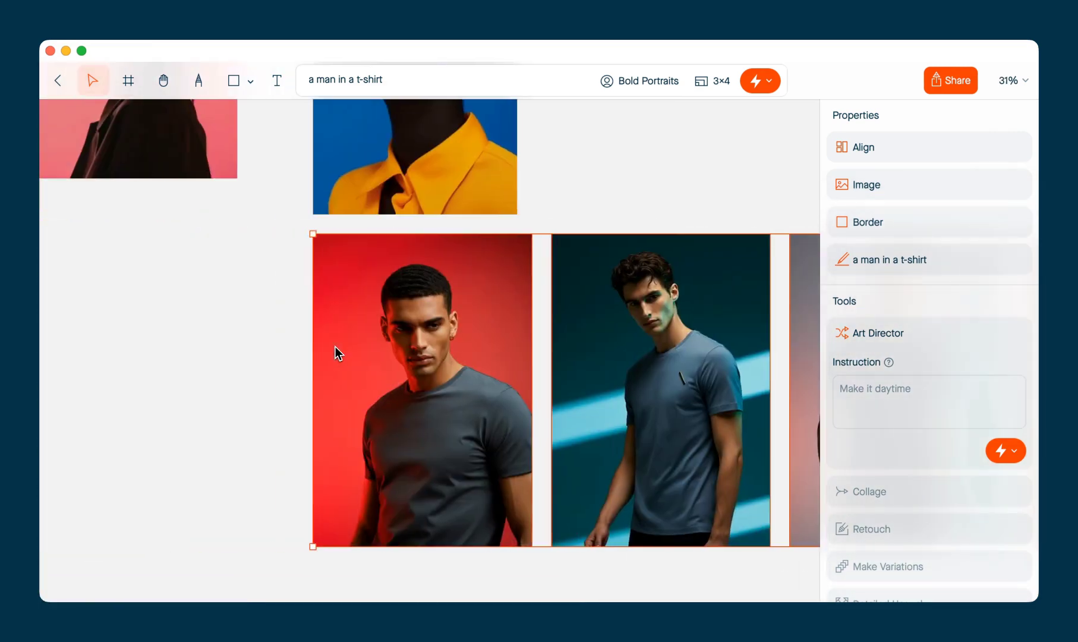
scroll(335, 345, "down", 3)
scroll(335, 351, "up", 3)
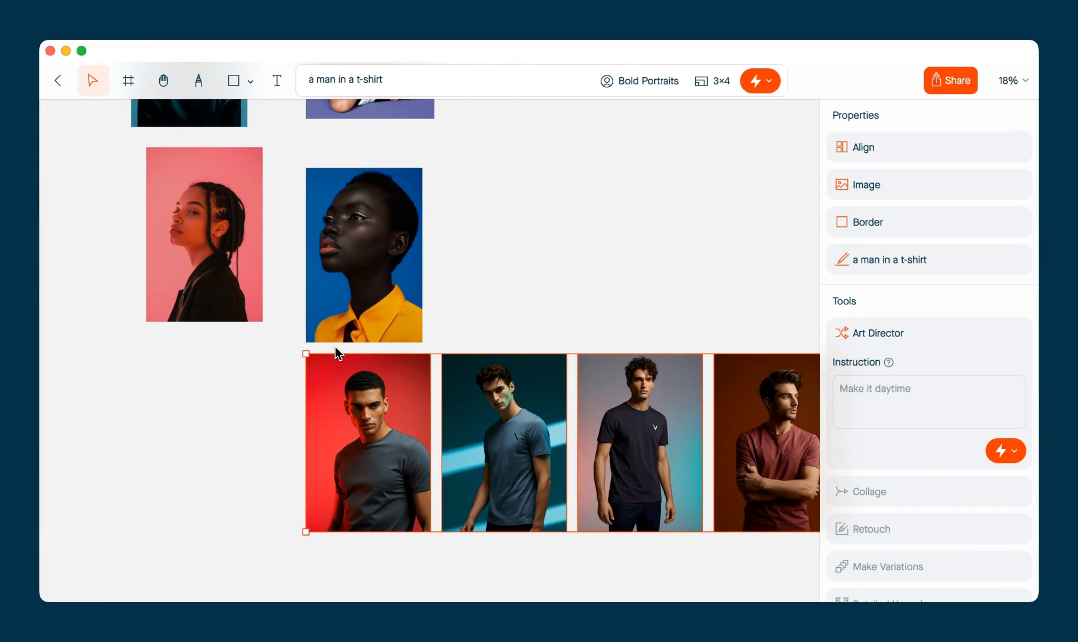